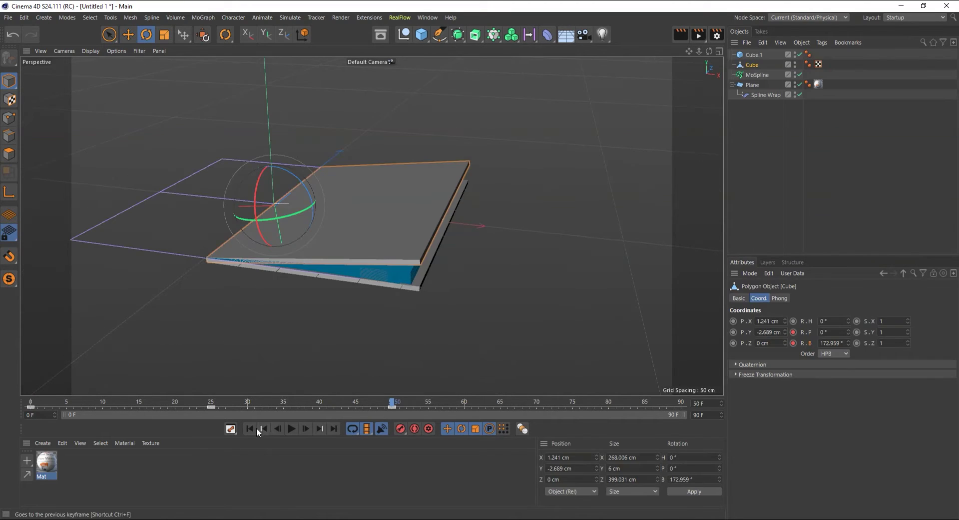
Play the finished book-closing animation and examine the book from another angle
{"action": "left_click", "coordinate": [291, 428]}
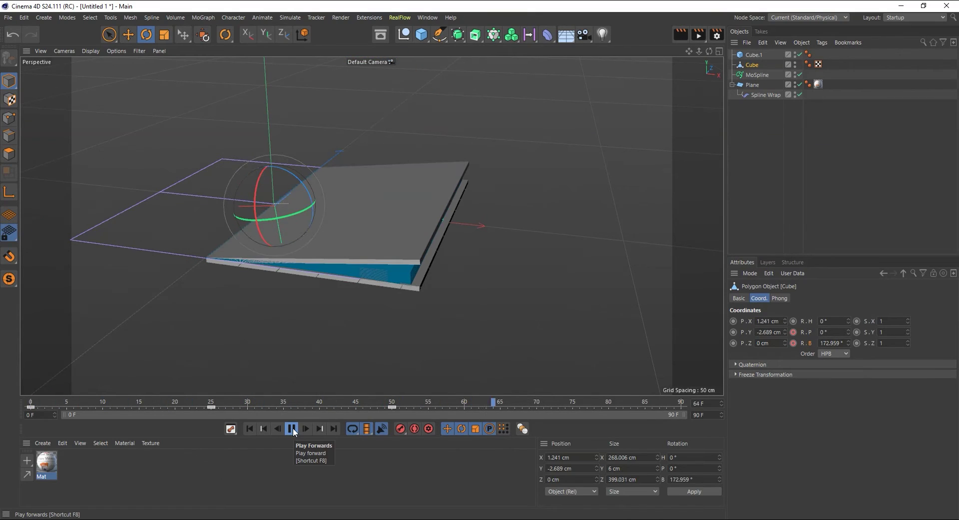
{"action": "left_click_drag", "start_coordinate": [541, 325], "coordinate": [519, 302], "text": "alt"}
{"action": "left_click_drag", "start_coordinate": [568, 274], "coordinate": [506, 304], "text": "alt"}
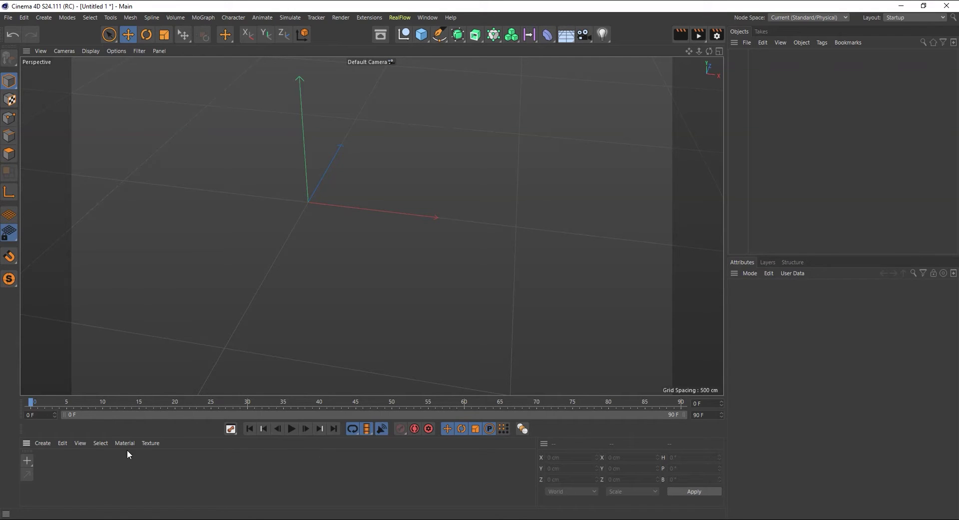
Add a plane and a Spline Wrap deformer, and make the deformer a child of the plane
{"action": "left_click", "coordinate": [424, 38]}
{"action": "left_click", "coordinate": [463, 52]}
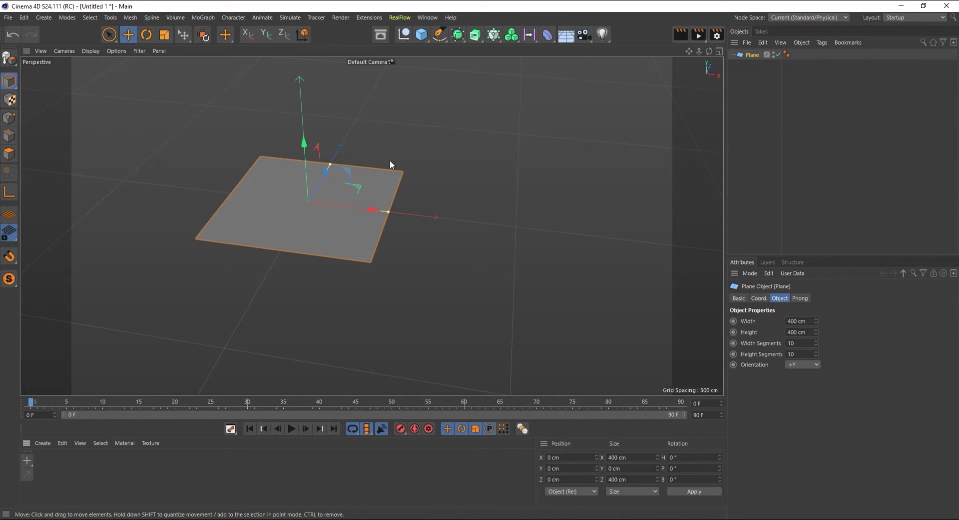
{"action": "left_click", "coordinate": [551, 43]}
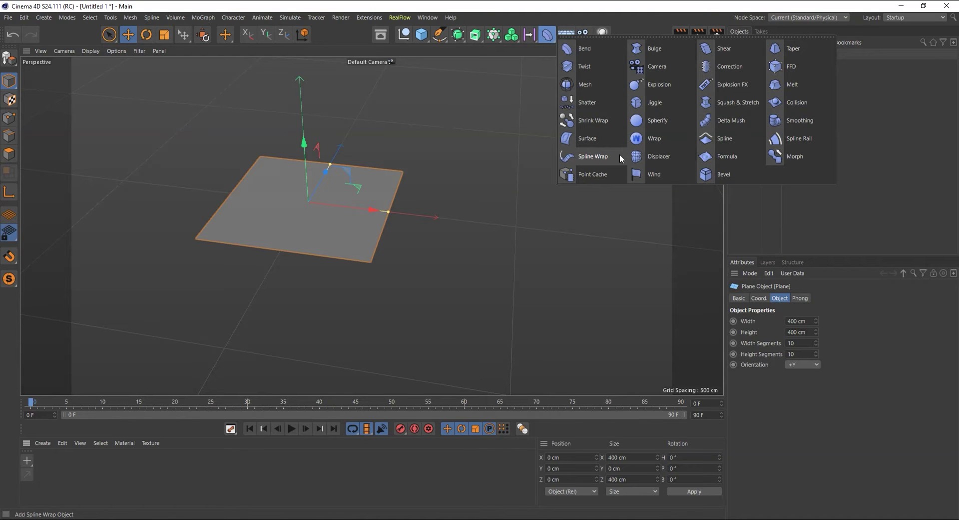
{"action": "left_click", "coordinate": [591, 156]}
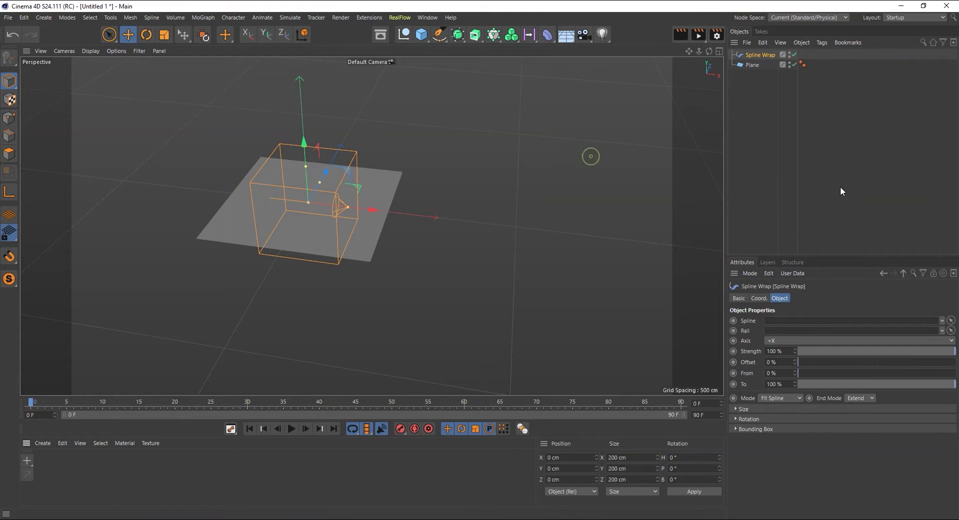
{"action": "mouse_move", "coordinate": [755, 53]}
{"action": "left_mouse_down"}
{"action": "mouse_move", "coordinate": [762, 70]}
{"action": "mouse_move", "coordinate": [753, 65]}
{"action": "left_mouse_up"}
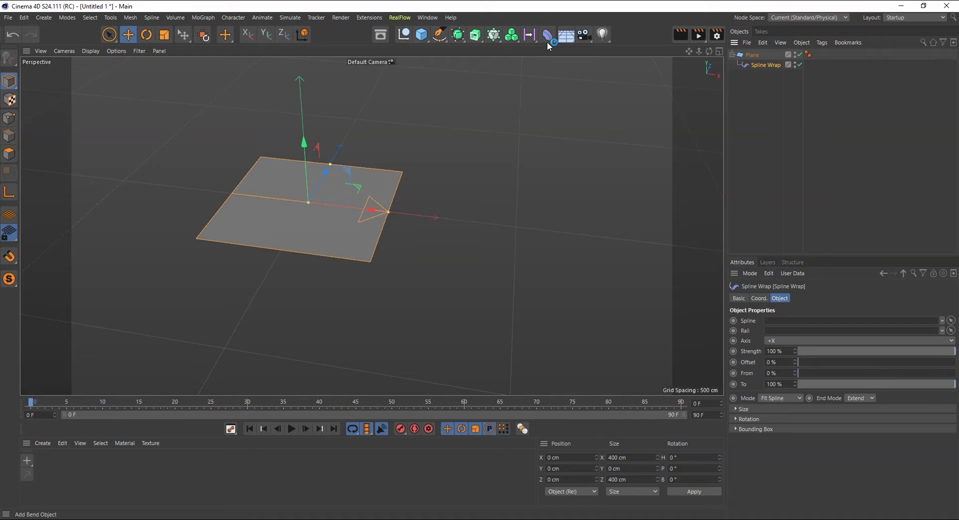
Add a MoSpline and assign it as the Spline of the plane's Spline Wrap deformer
{"action": "left_click", "coordinate": [492, 38]}
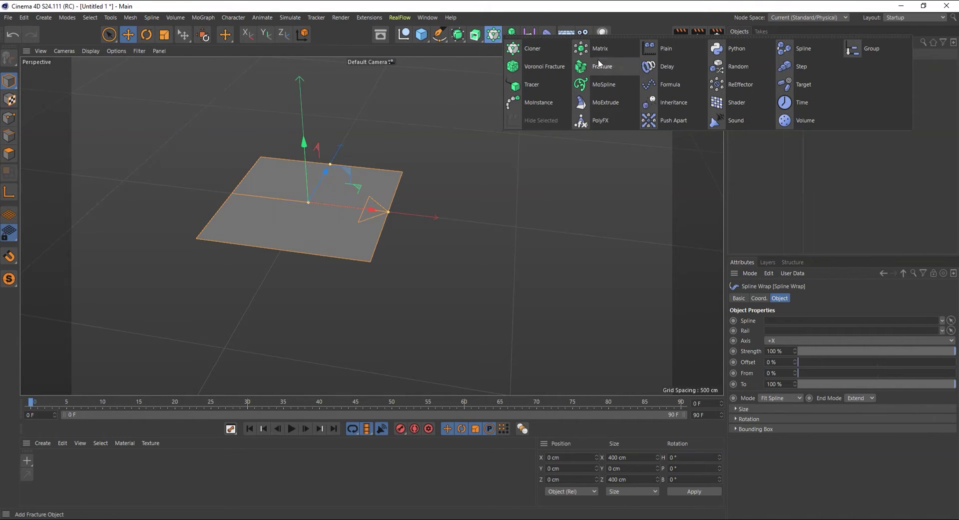
{"action": "left_click", "coordinate": [601, 86]}
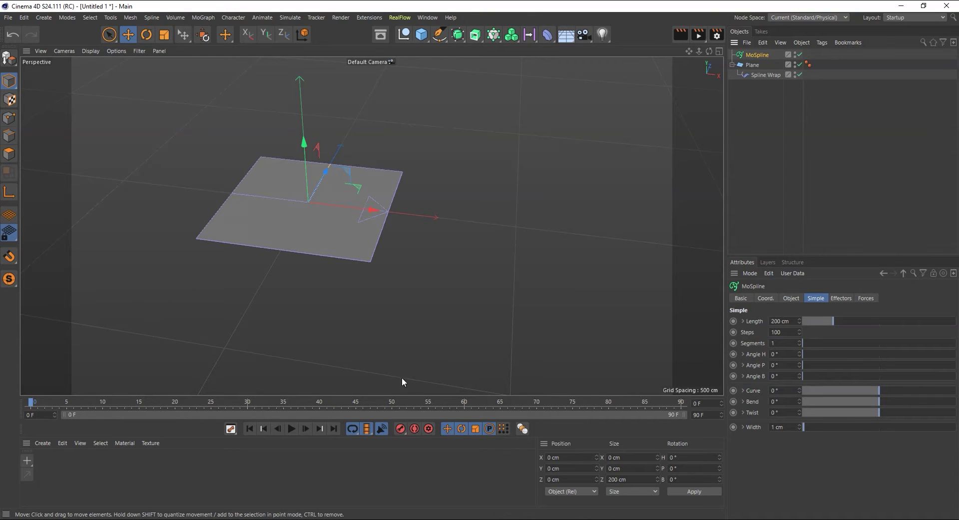
{"action": "left_click", "coordinate": [766, 75]}
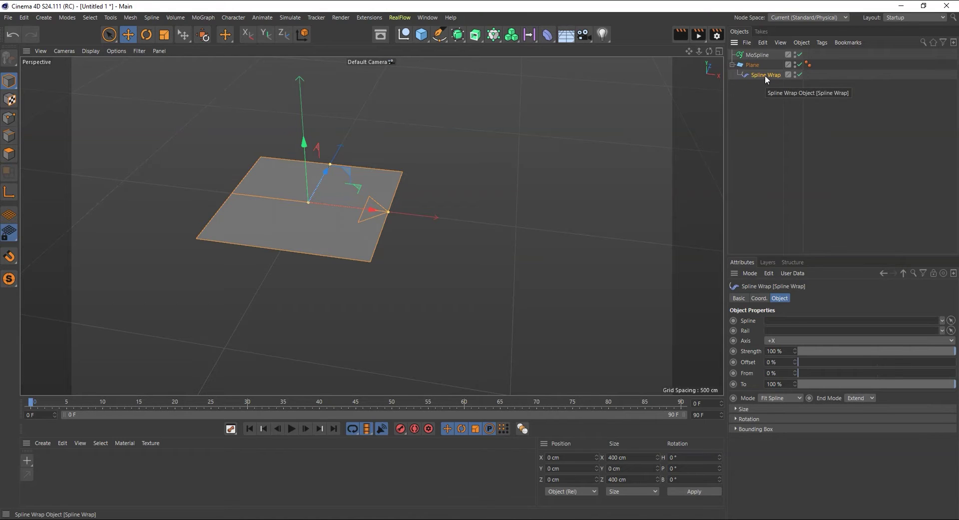
{"action": "left_click_drag", "start_coordinate": [753, 53], "coordinate": [790, 326]}
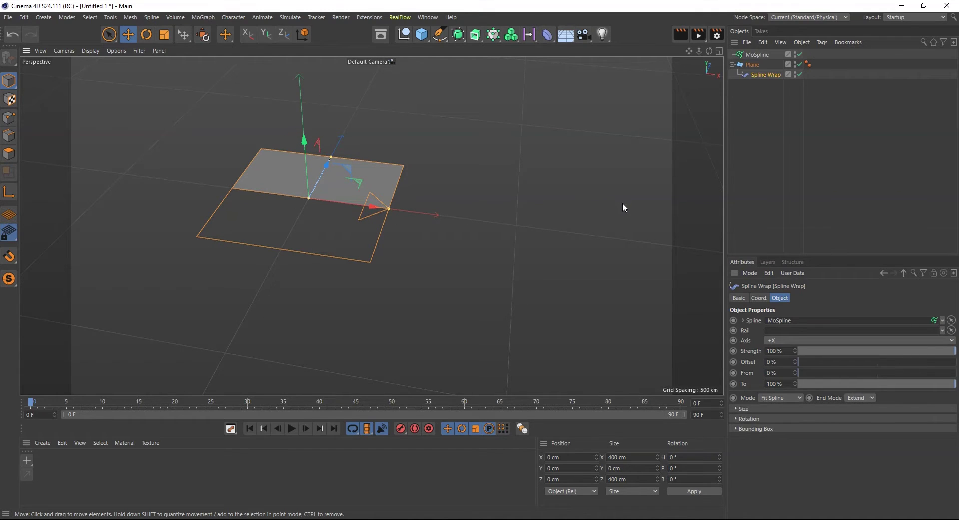
Set the MoSpline's heading rotation (R.H) to -90°
{"action": "left_click", "coordinate": [756, 54]}
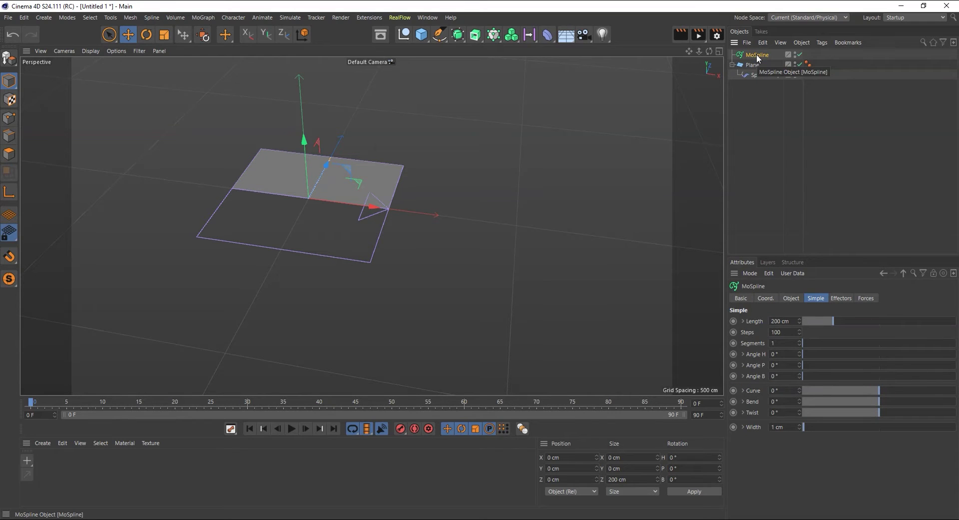
{"action": "left_click", "coordinate": [792, 298]}
{"action": "left_click", "coordinate": [764, 299]}
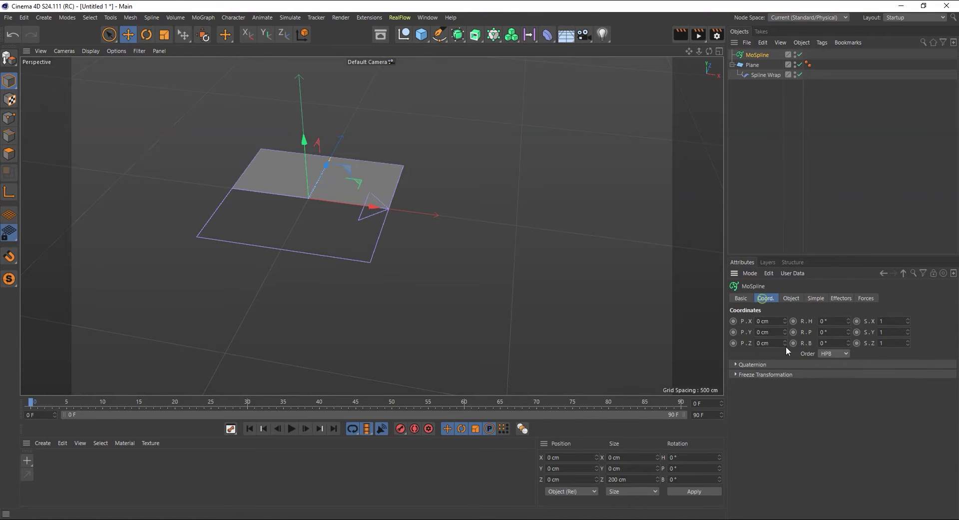
{"action": "left_click", "coordinate": [837, 322]}
{"action": "type", "text": "-9"}
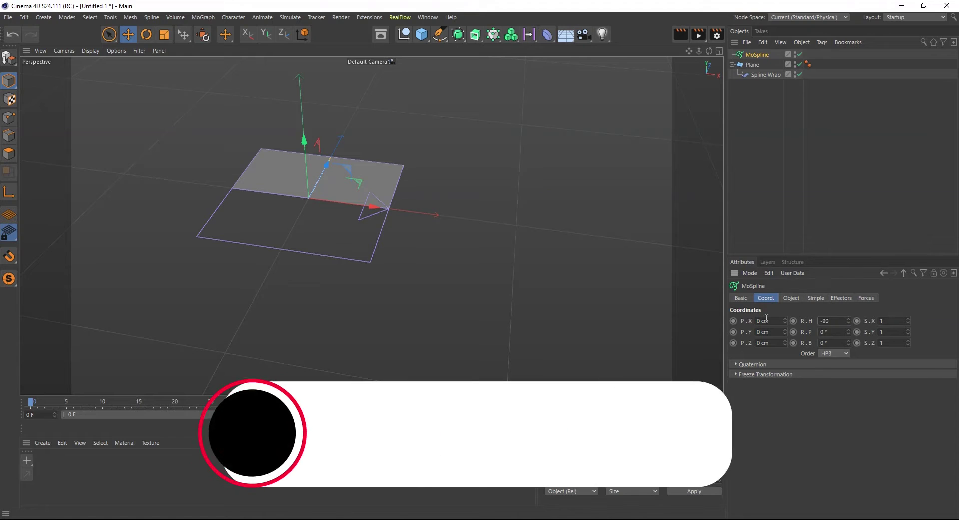
{"action": "type", "text": "0"}
{"action": "key", "text": "Return"}
{"action": "left_click_drag", "start_coordinate": [455, 340], "coordinate": [452, 278], "text": "alt"}
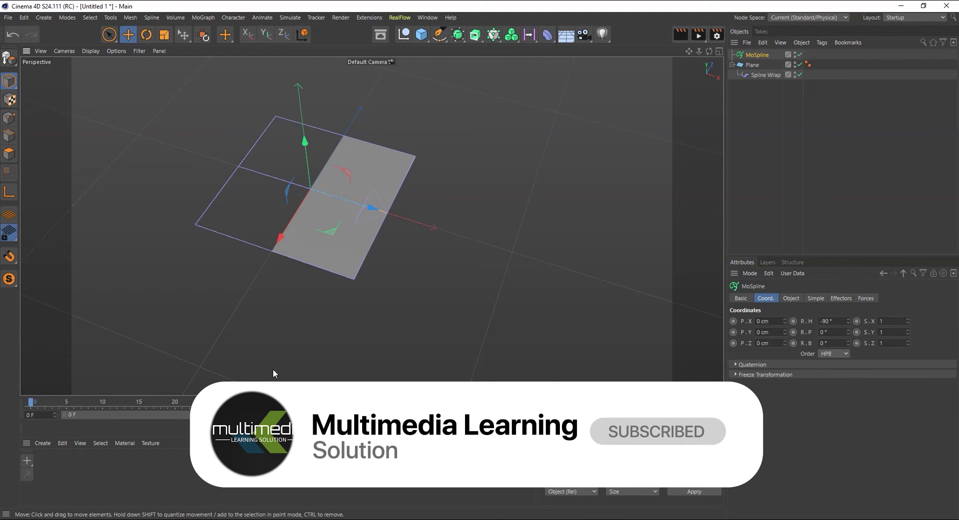
Create a material with the Capture image, copied to the project location, as its color texture, and apply it to the plane
{"action": "double_click", "coordinate": [63, 467]}
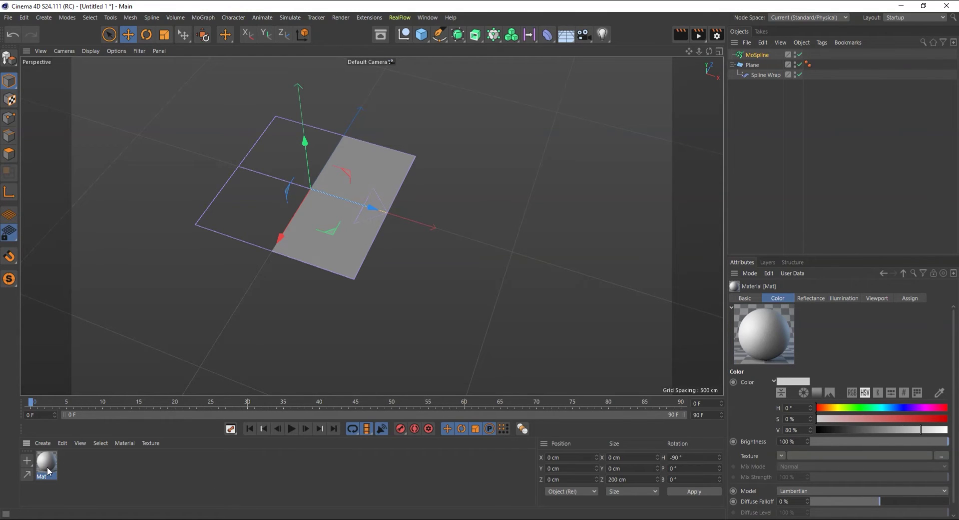
{"action": "double_click", "coordinate": [44, 461]}
{"action": "left_click_drag", "start_coordinate": [233, 150], "coordinate": [383, 109]}
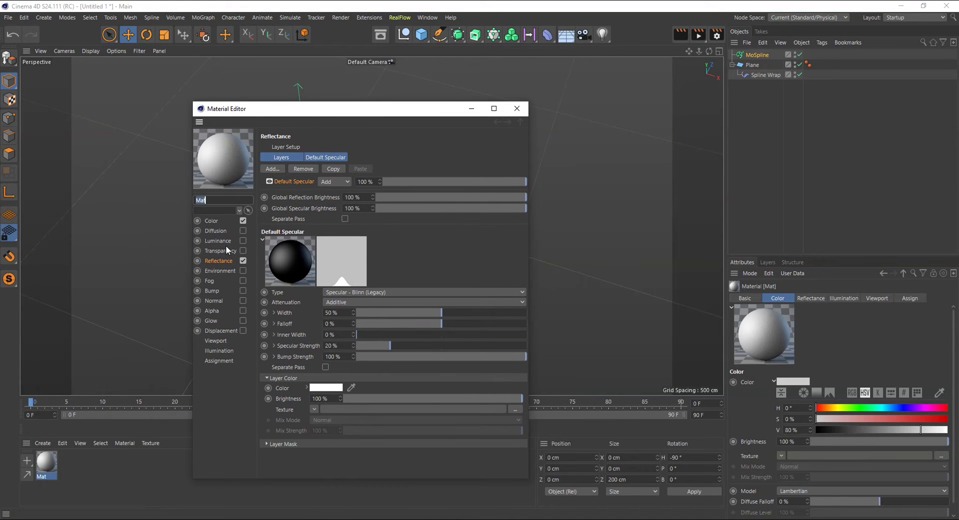
{"action": "left_click", "coordinate": [212, 221]}
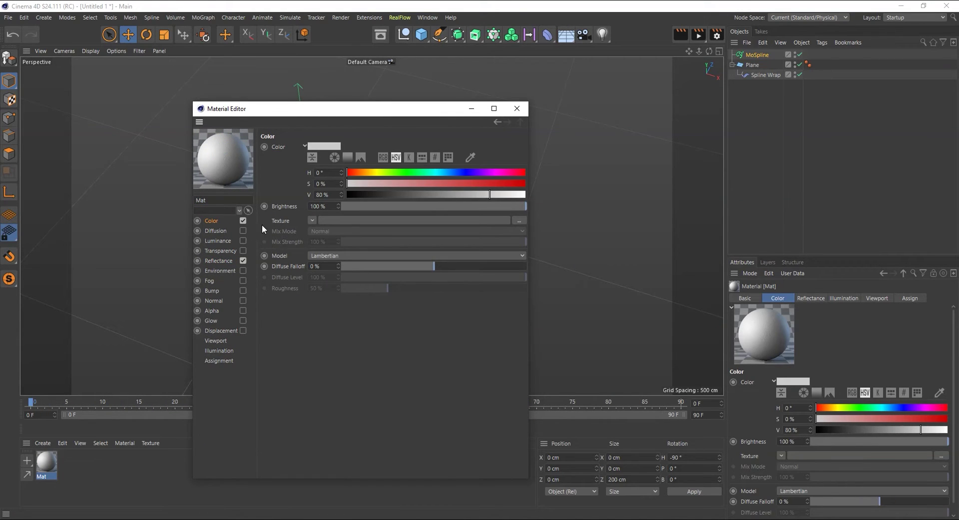
{"action": "left_click", "coordinate": [315, 220]}
{"action": "left_click", "coordinate": [325, 242]}
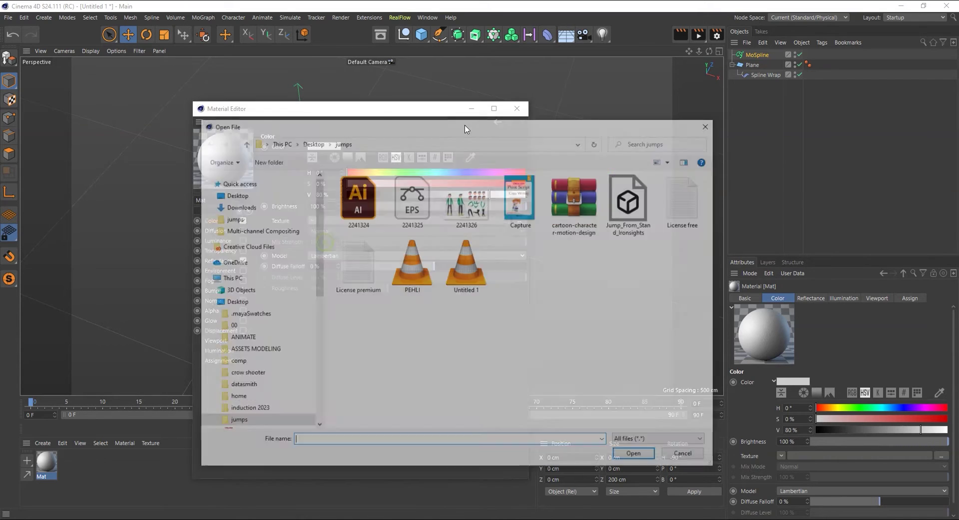
{"action": "left_click", "coordinate": [521, 215]}
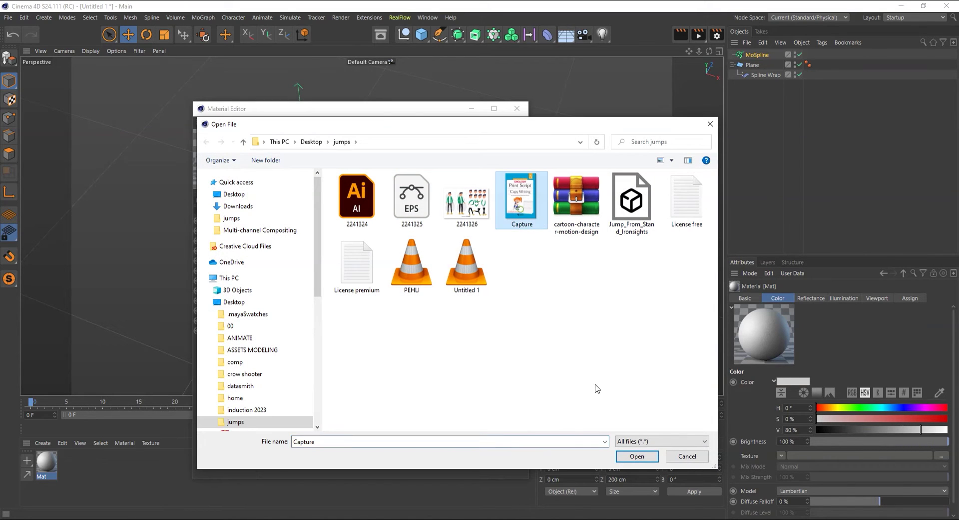
{"action": "left_click", "coordinate": [637, 456]}
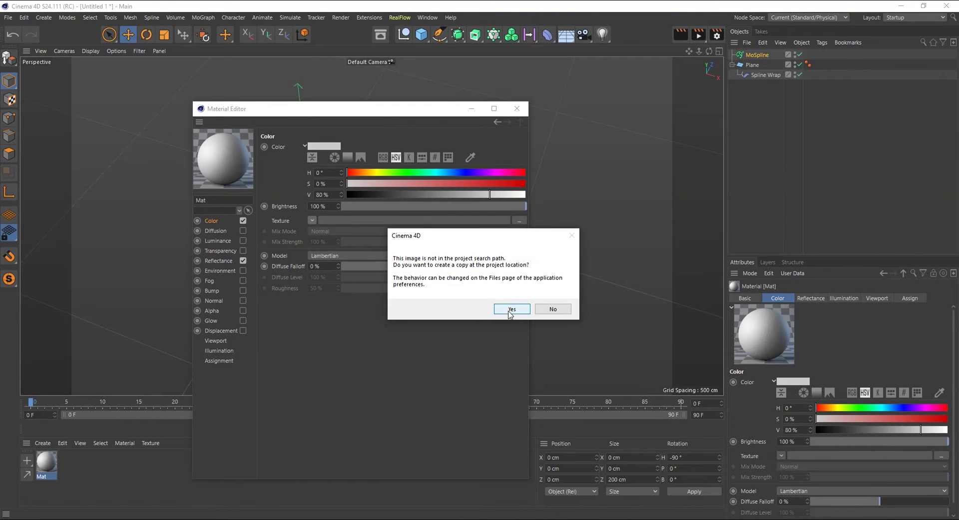
{"action": "left_click", "coordinate": [515, 310]}
{"action": "left_click", "coordinate": [518, 109]}
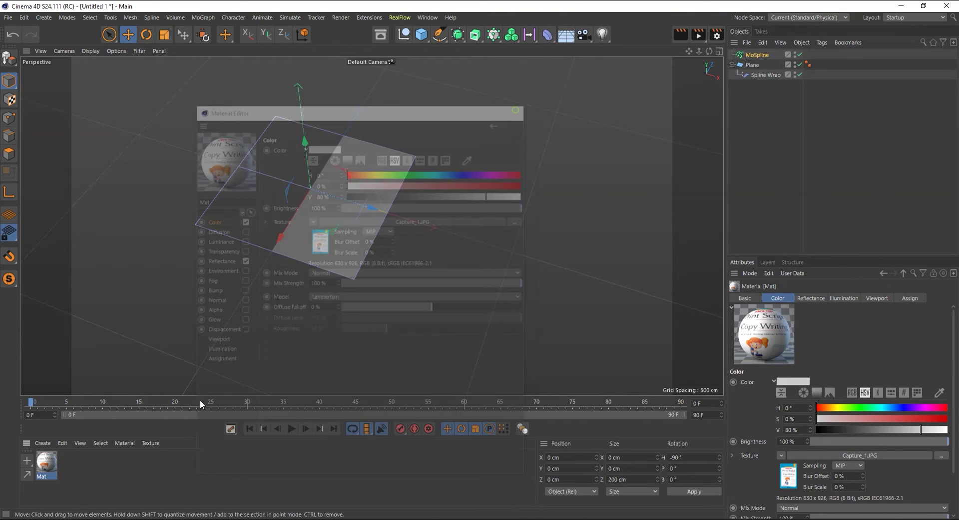
{"action": "left_click_drag", "start_coordinate": [46, 465], "coordinate": [331, 256]}
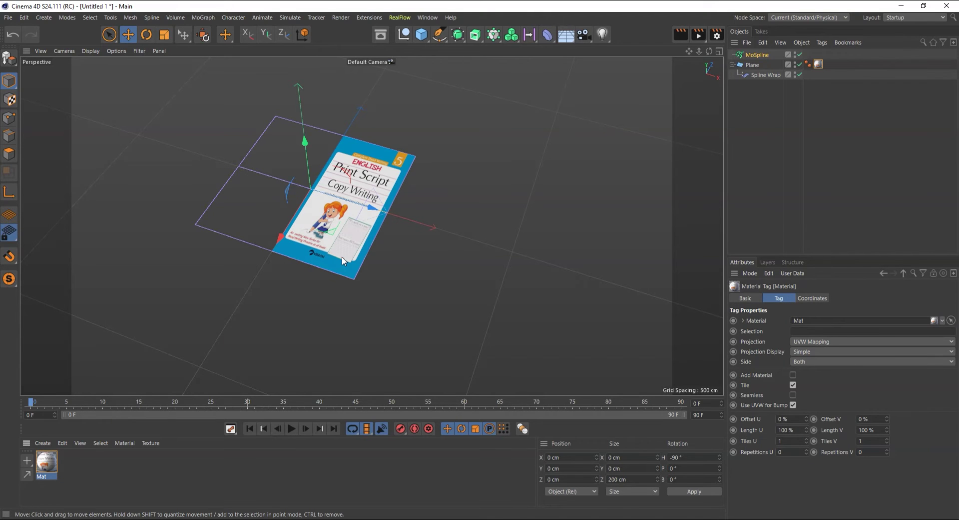
{"action": "left_click_drag", "start_coordinate": [380, 276], "coordinate": [400, 280], "text": "alt"}
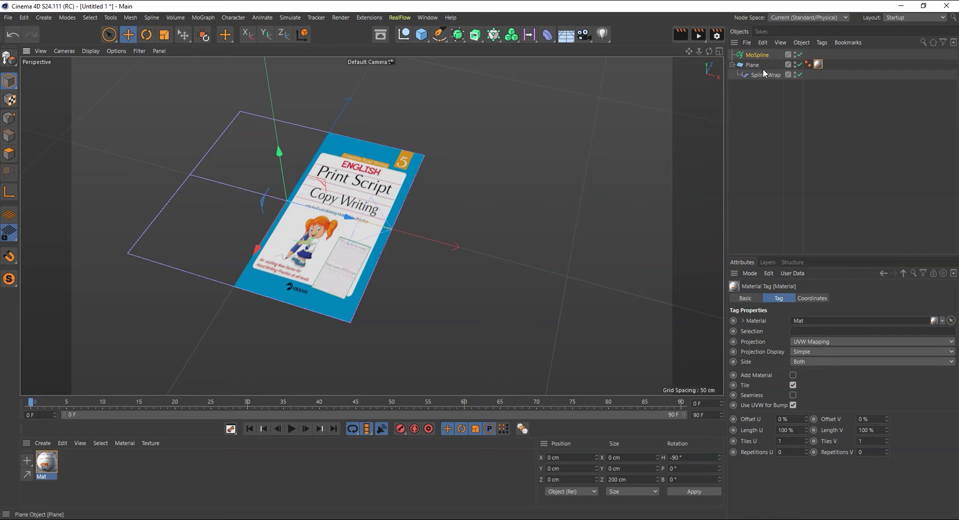
Set the MoSpline's length to 260 cm
{"action": "left_click", "coordinate": [754, 55]}
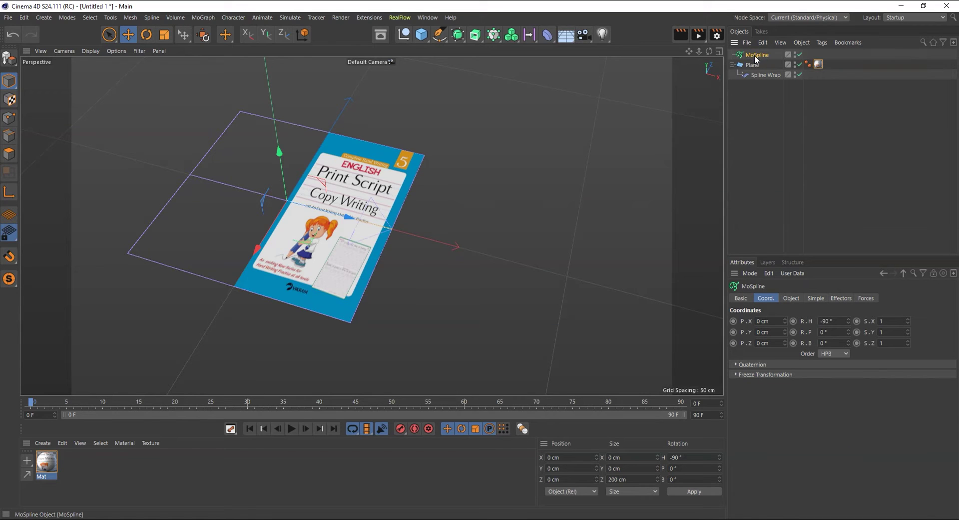
{"action": "left_click", "coordinate": [816, 298]}
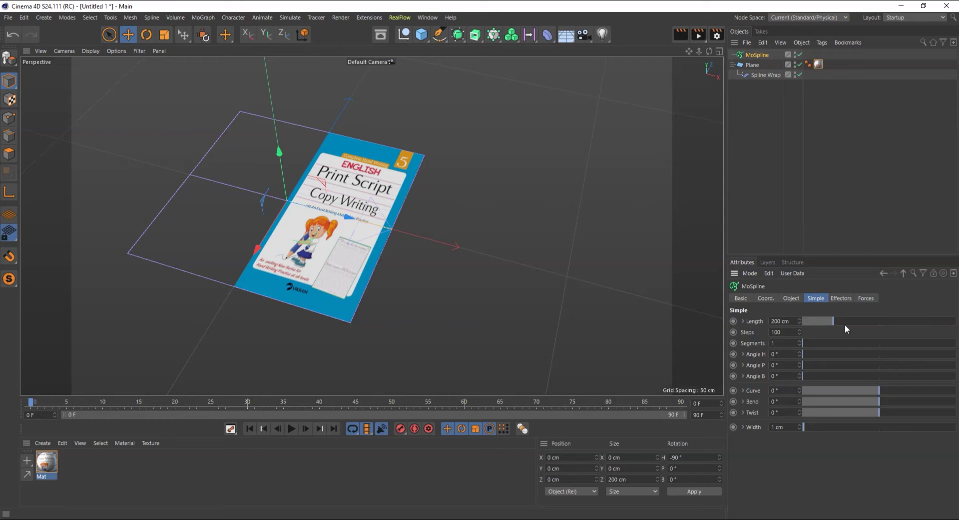
{"action": "left_click_drag", "start_coordinate": [837, 322], "coordinate": [843, 322]}
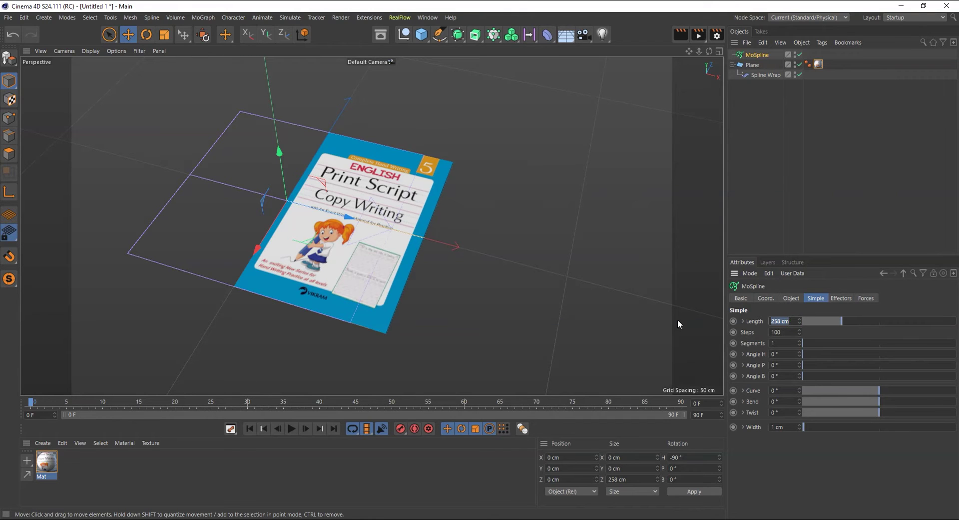
{"action": "type", "text": "260"}
{"action": "key", "text": "Return"}
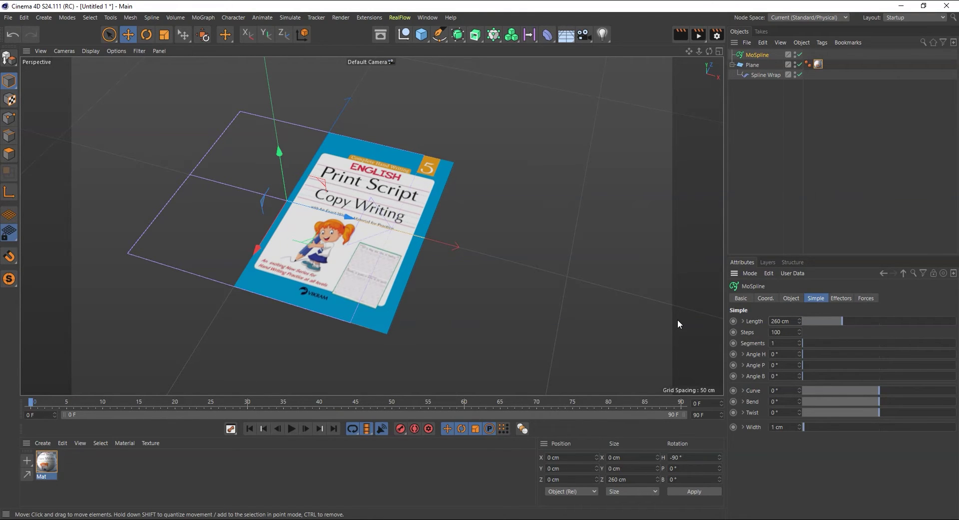
Set the MoSpline's number of segments to 10
{"action": "left_click_drag", "start_coordinate": [504, 386], "coordinate": [532, 354], "text": "alt"}
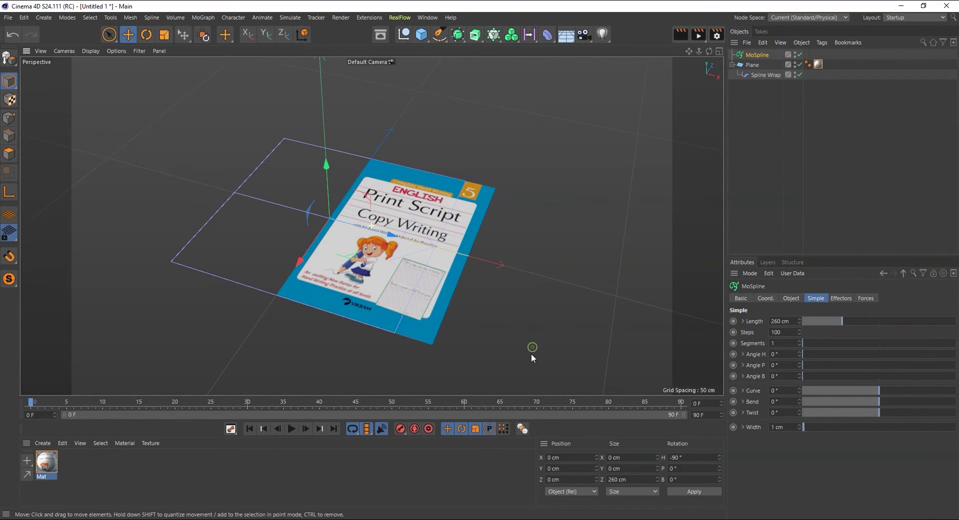
{"action": "mouse_move", "coordinate": [478, 337]}
{"action": "left_mouse_down", "text": "alt"}
{"action": "mouse_move", "coordinate": [536, 296]}
{"action": "mouse_move", "coordinate": [486, 349]}
{"action": "left_mouse_up", "text": "alt"}
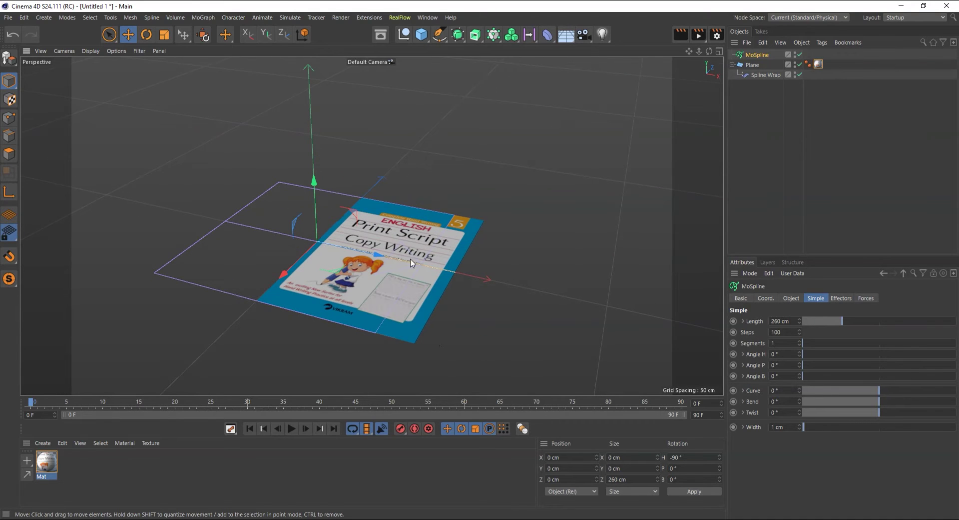
{"action": "left_click", "coordinate": [786, 344]}
{"action": "type", "text": "10"}
{"action": "key", "text": "Return"}
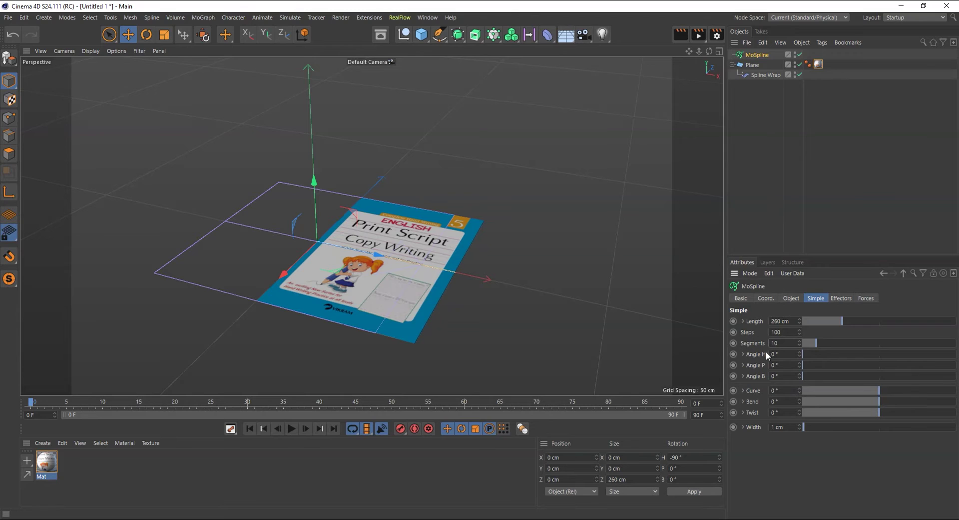
Fan out the pages by setting the MoSpline's Angle P to 120°, and keyframe it at frame 0
{"action": "left_click", "coordinate": [774, 364]}
{"action": "left_click_drag", "start_coordinate": [805, 367], "coordinate": [824, 365]}
{"action": "left_click_drag", "start_coordinate": [400, 354], "coordinate": [512, 286], "text": "alt"}
{"action": "left_click_drag", "start_coordinate": [824, 367], "coordinate": [802, 367]}
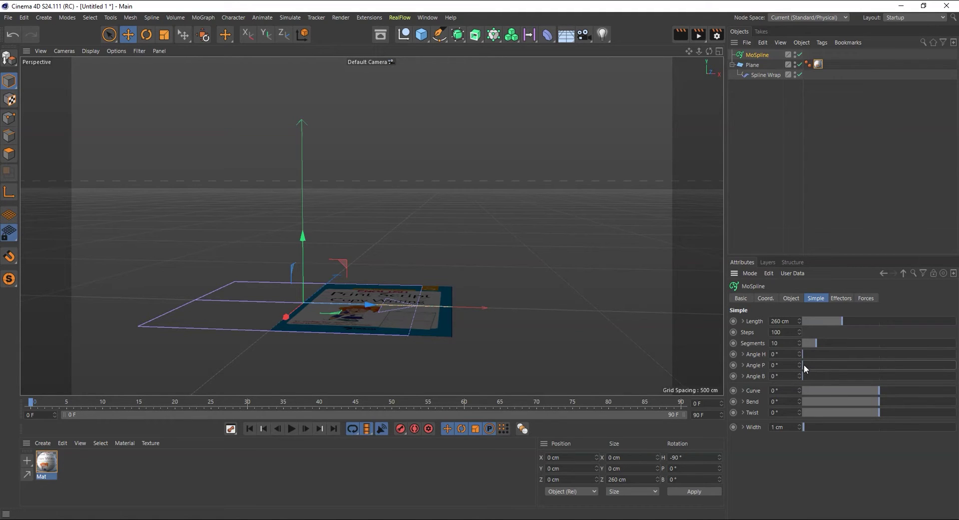
{"action": "left_click_drag", "start_coordinate": [805, 364], "coordinate": [854, 362]}
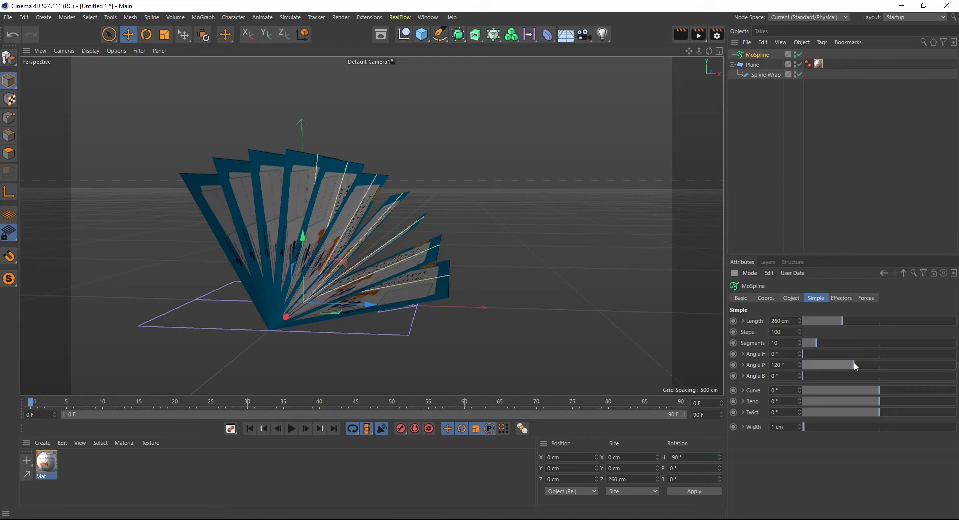
{"action": "left_click", "coordinate": [733, 365]}
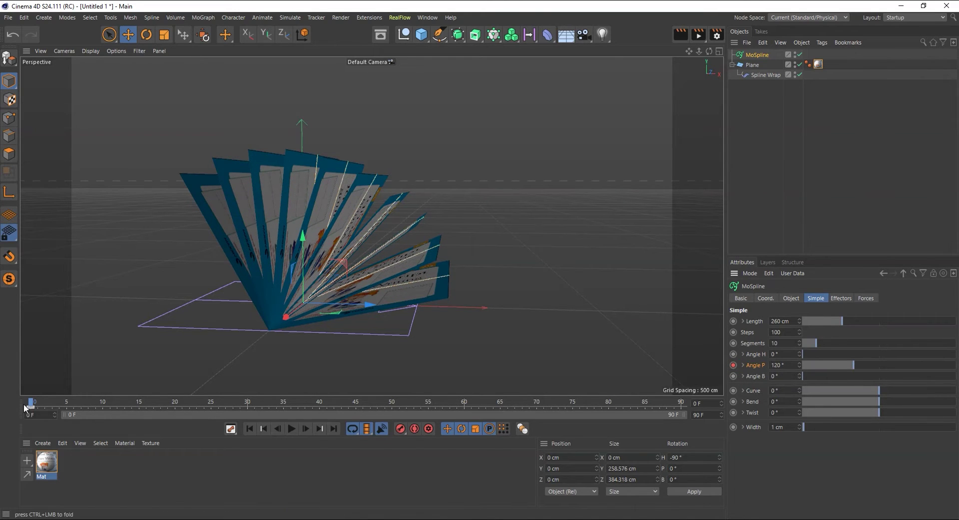
{"action": "left_click", "coordinate": [733, 364]}
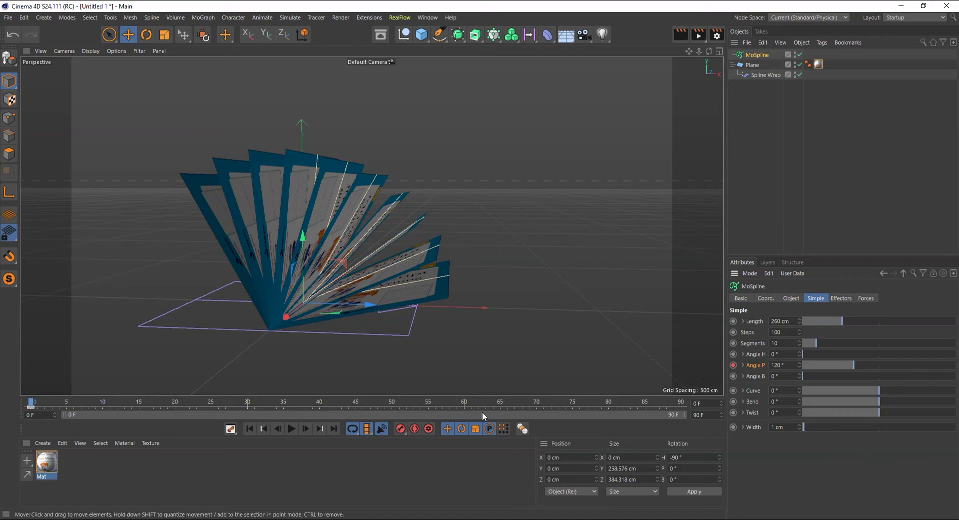
Close the pages at frame 50 by setting the MoSpline's Angle P to 4°, and keyframe it there
{"action": "left_click", "coordinate": [392, 404]}
{"action": "left_click", "coordinate": [782, 365]}
{"action": "type", "text": "0"}
{"action": "key", "text": "Return"}
{"action": "scroll", "coordinate": [516, 370], "scroll_direction": "up", "scroll_amount": 3}
{"action": "mouse_move", "coordinate": [515, 366]}
{"action": "left_mouse_down", "text": "alt"}
{"action": "mouse_move", "coordinate": [481, 328]}
{"action": "mouse_move", "coordinate": [533, 331]}
{"action": "mouse_move", "coordinate": [531, 345]}
{"action": "mouse_move", "coordinate": [412, 352]}
{"action": "mouse_move", "coordinate": [530, 347]}
{"action": "left_mouse_up", "text": "alt"}
{"action": "left_click_drag", "start_coordinate": [804, 365], "coordinate": [801, 365]}
{"action": "mouse_move", "coordinate": [530, 349]}
{"action": "left_mouse_down", "text": "alt"}
{"action": "mouse_move", "coordinate": [502, 328]}
{"action": "mouse_move", "coordinate": [541, 340]}
{"action": "mouse_move", "coordinate": [490, 368]}
{"action": "mouse_move", "coordinate": [499, 356]}
{"action": "left_mouse_up", "text": "alt"}
{"action": "scroll", "coordinate": [480, 354], "scroll_direction": "down", "scroll_amount": 3}
{"action": "scroll", "coordinate": [493, 354], "scroll_direction": "up", "scroll_amount": 5}
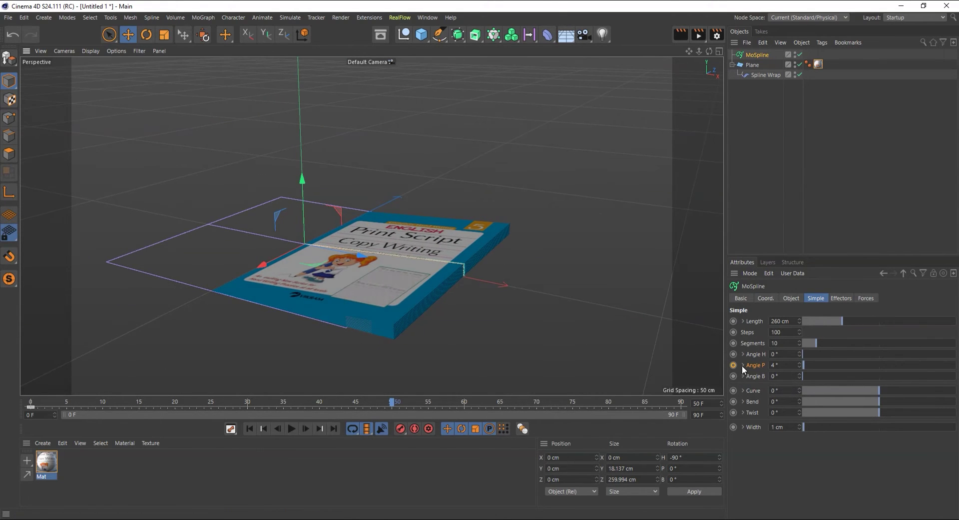
{"action": "left_click", "coordinate": [734, 365]}
{"action": "left_click_drag", "start_coordinate": [545, 330], "coordinate": [522, 345], "text": "alt"}
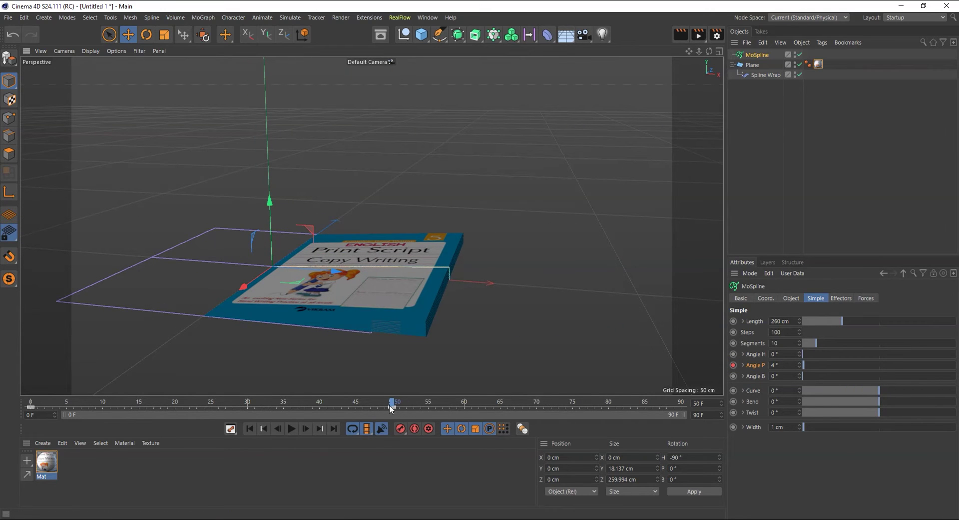
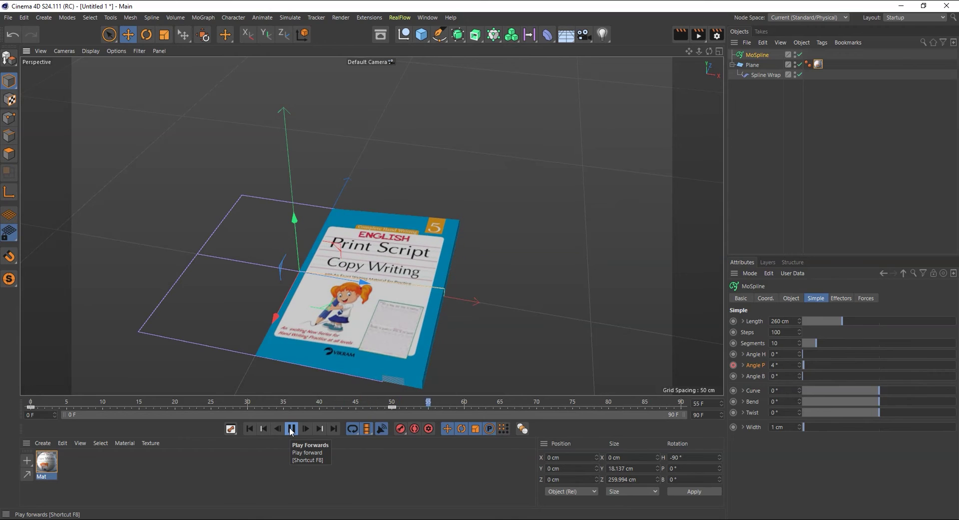
Set the MoSpline's Bend to -8° at frame 0 and keyframe it
{"action": "left_click", "coordinate": [249, 428]}
{"action": "mouse_move", "coordinate": [559, 326]}
{"action": "left_mouse_down", "text": "alt"}
{"action": "mouse_move", "coordinate": [568, 321]}
{"action": "mouse_move", "coordinate": [546, 302]}
{"action": "mouse_move", "coordinate": [591, 298]}
{"action": "mouse_move", "coordinate": [570, 319]}
{"action": "mouse_move", "coordinate": [592, 328]}
{"action": "mouse_move", "coordinate": [620, 284]}
{"action": "mouse_move", "coordinate": [590, 230]}
{"action": "mouse_move", "coordinate": [567, 253]}
{"action": "mouse_move", "coordinate": [585, 296]}
{"action": "mouse_move", "coordinate": [542, 329]}
{"action": "left_mouse_up", "text": "alt"}
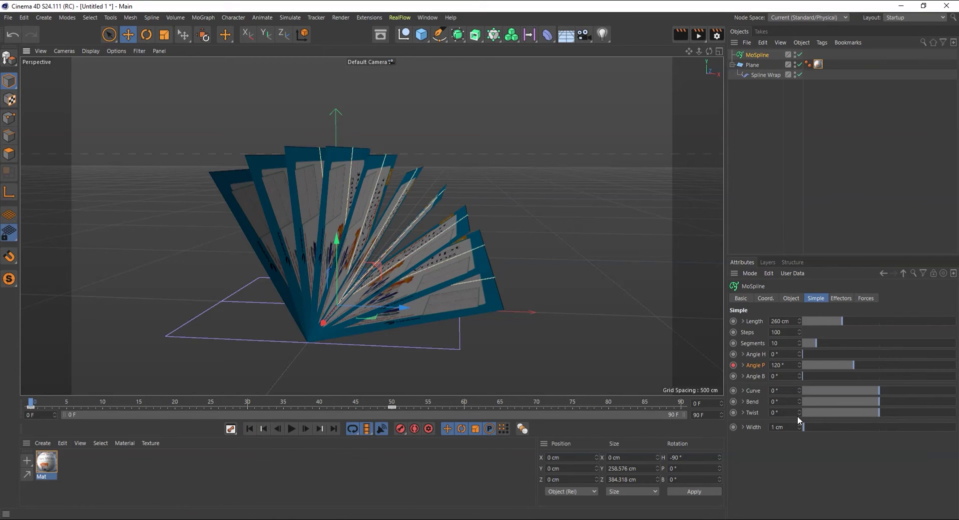
{"action": "left_click", "coordinate": [734, 402]}
{"action": "left_click_drag", "start_coordinate": [880, 403], "coordinate": [879, 409]}
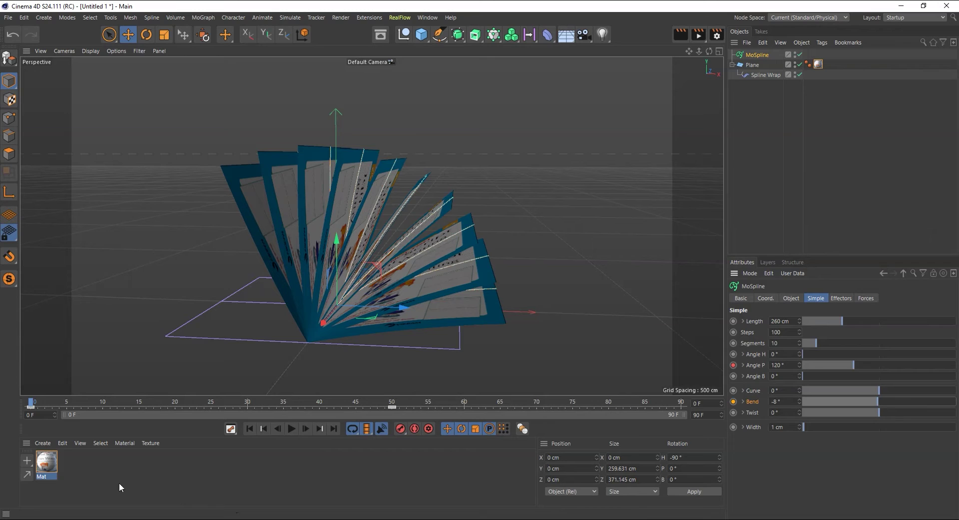
{"action": "left_click", "coordinate": [734, 402]}
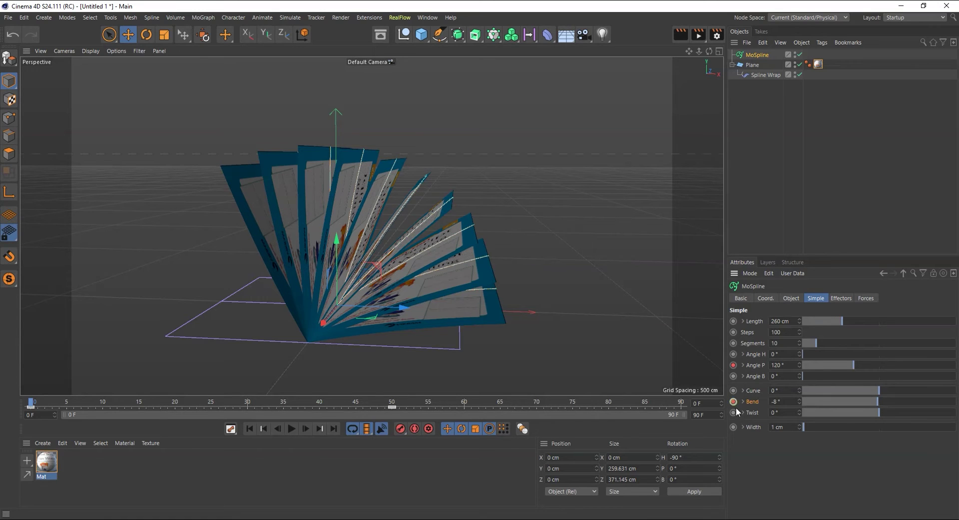
Set the MoSpline's Bend to -4° at frame 40 and keyframe it
{"action": "left_click", "coordinate": [392, 406]}
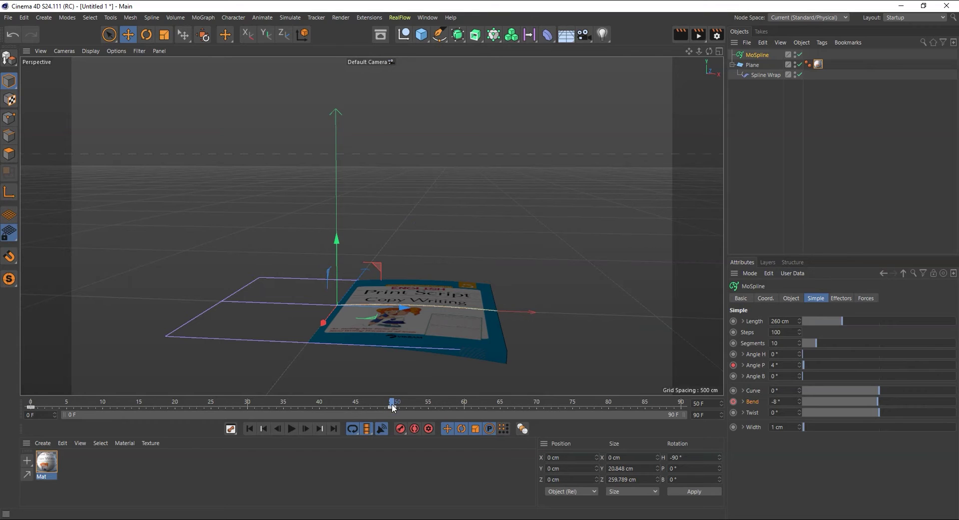
{"action": "left_click_drag", "start_coordinate": [393, 405], "coordinate": [318, 407]}
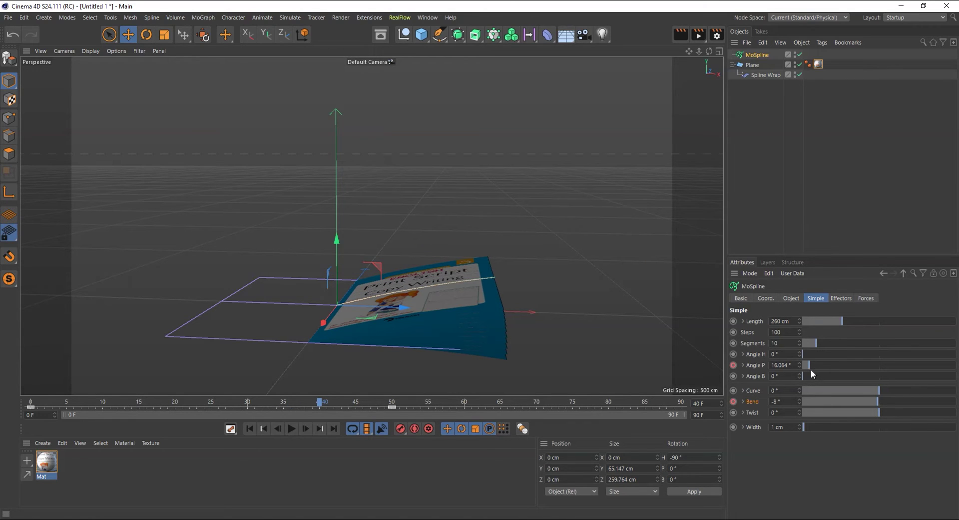
{"action": "left_click_drag", "start_coordinate": [880, 402], "coordinate": [880, 402]}
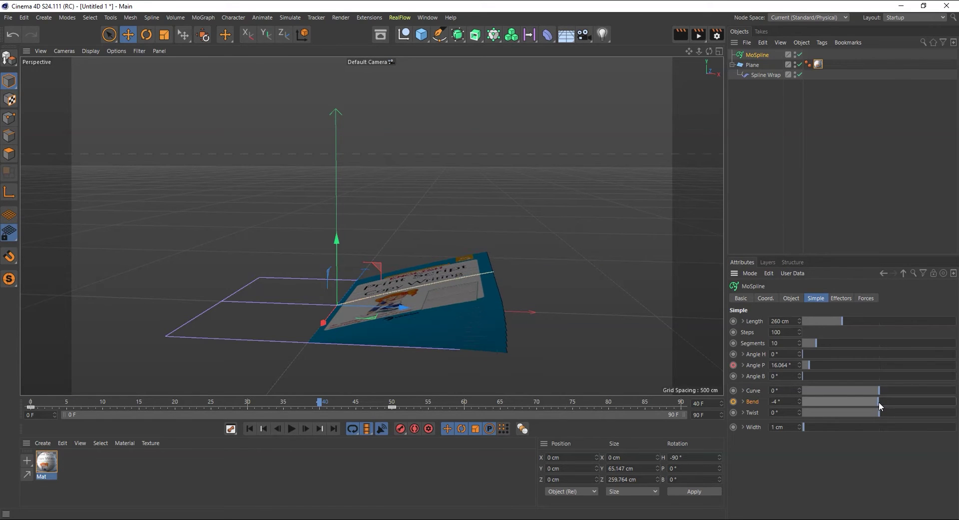
{"action": "left_click", "coordinate": [735, 402]}
Curl the pages at frame 10 by setting the MoSpline's Bend to 22°, and keyframe it
{"action": "left_click_drag", "start_coordinate": [322, 407], "coordinate": [102, 417]}
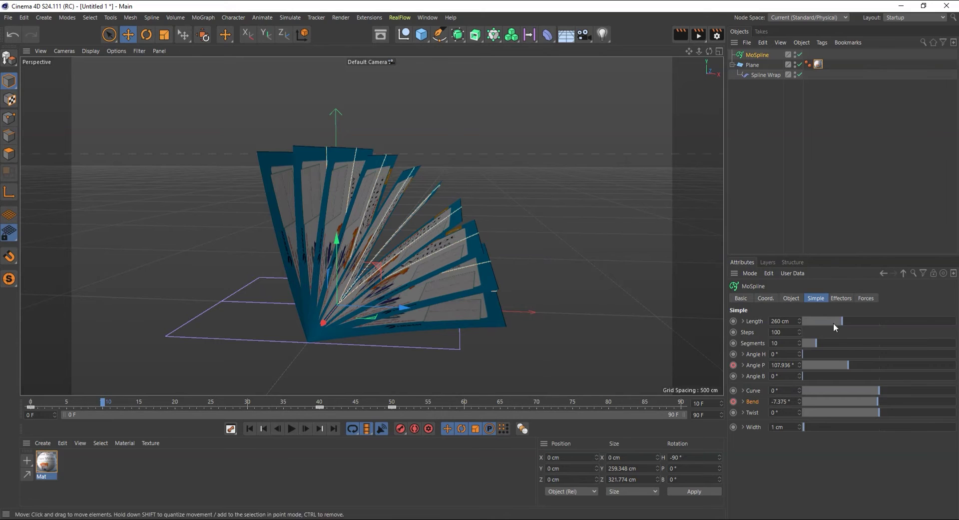
{"action": "left_click_drag", "start_coordinate": [878, 404], "coordinate": [884, 401]}
{"action": "left_click", "coordinate": [733, 402]}
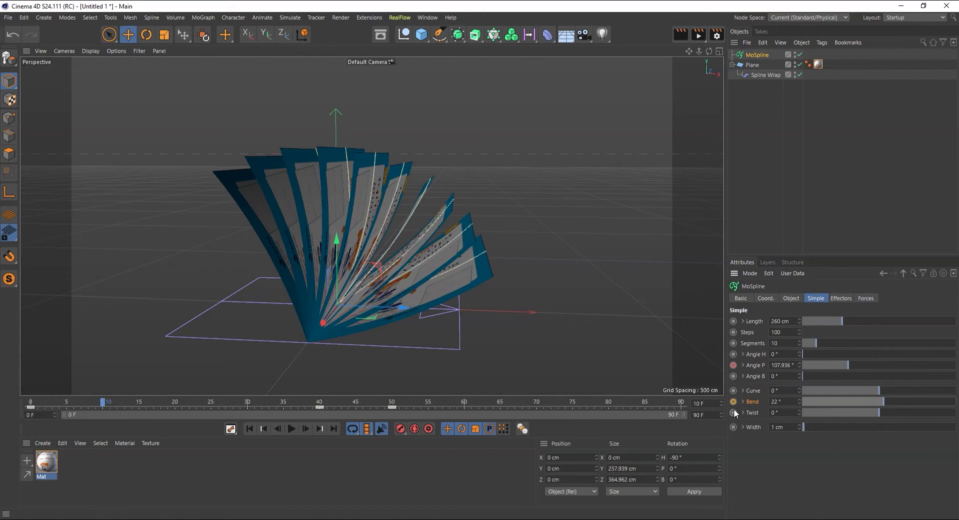
Play the animation from the first frame and examine the bending, closing pages from several angles
{"action": "left_click", "coordinate": [249, 428]}
{"action": "left_click", "coordinate": [291, 428]}
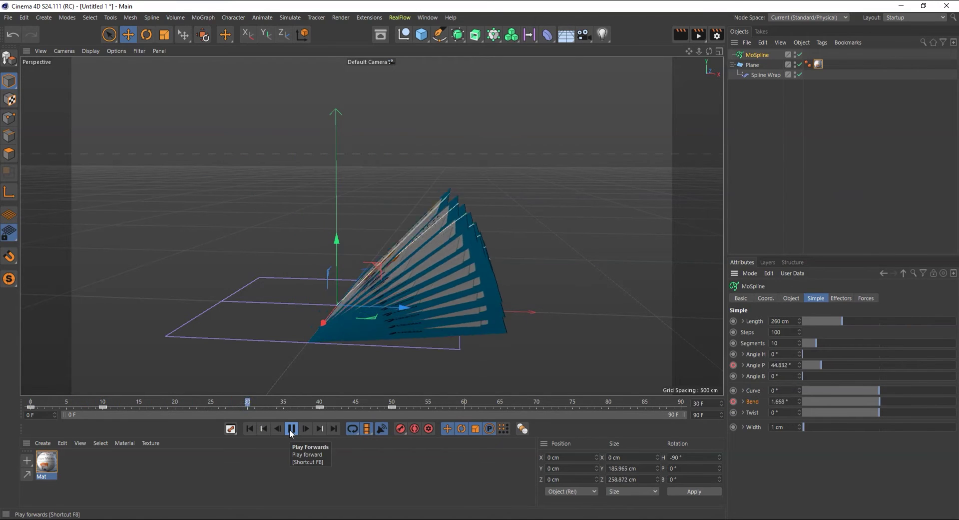
{"action": "left_click_drag", "start_coordinate": [635, 343], "coordinate": [538, 349], "text": "alt"}
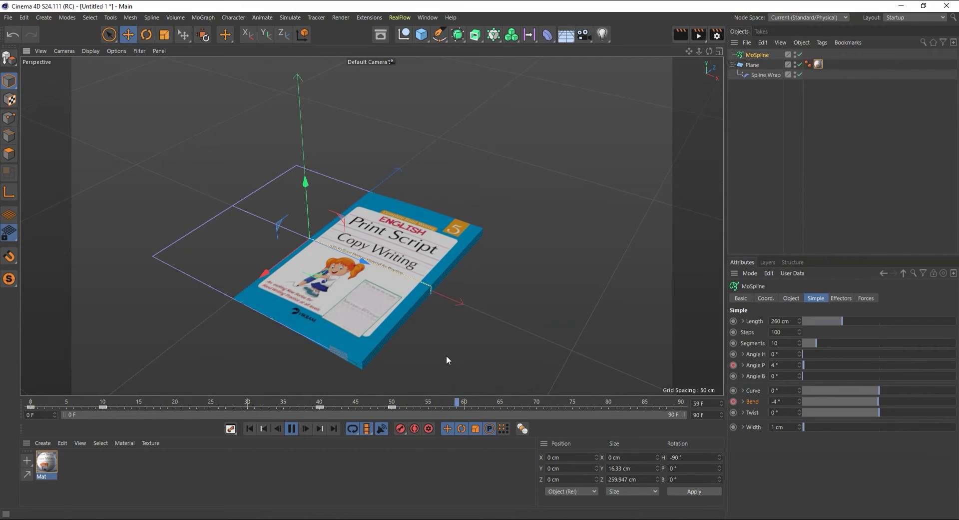
{"action": "left_click_drag", "start_coordinate": [457, 361], "coordinate": [572, 335], "text": "alt"}
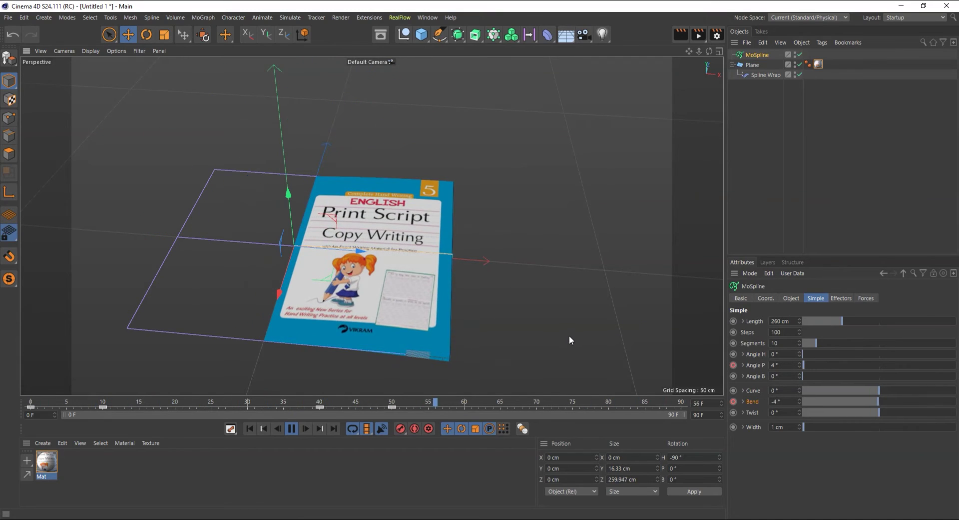
{"action": "left_click", "coordinate": [292, 429]}
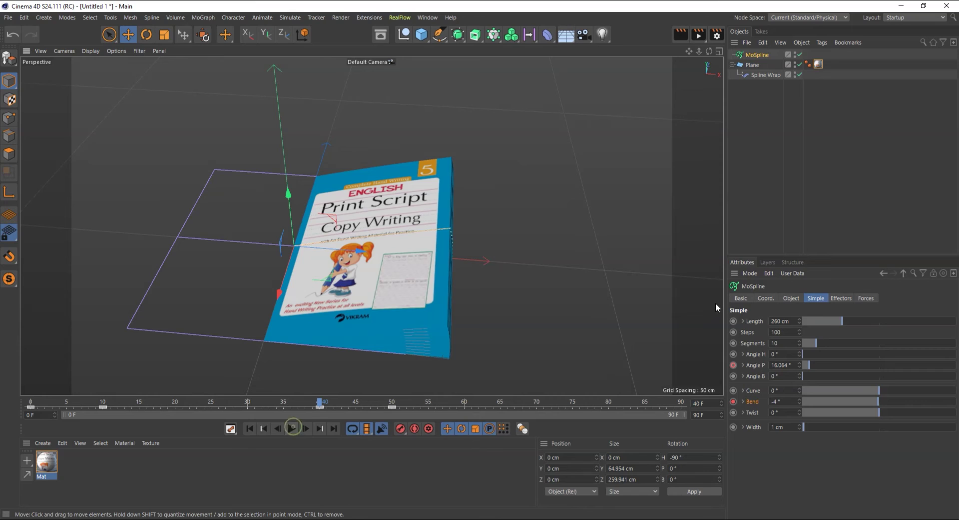
{"action": "left_click", "coordinate": [754, 65]}
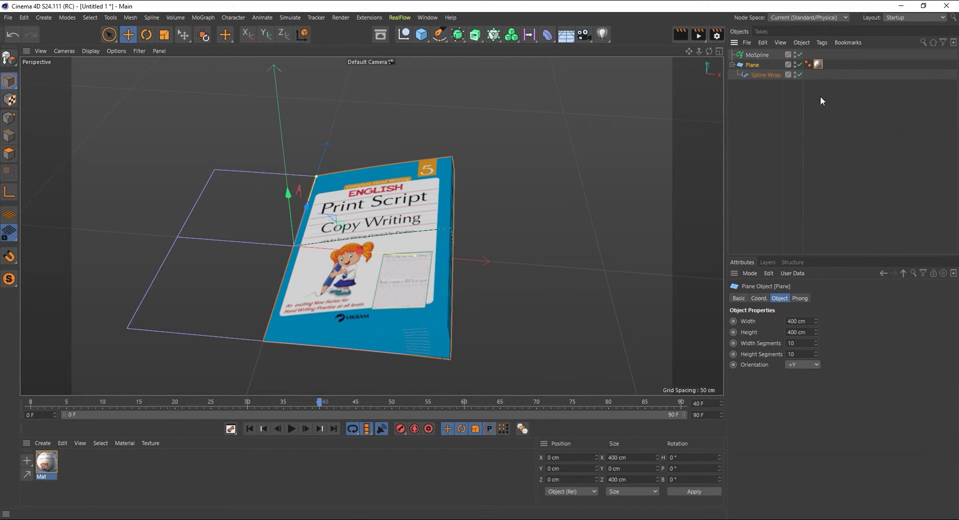
{"action": "left_click", "coordinate": [249, 428]}
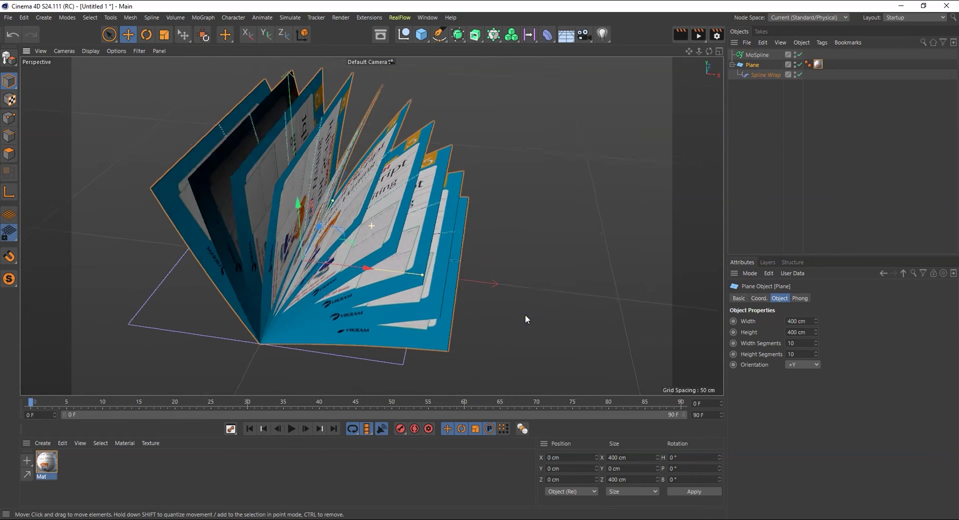
{"action": "left_click", "coordinate": [145, 35]}
{"action": "left_click_drag", "start_coordinate": [318, 261], "coordinate": [310, 280]}
{"action": "key", "text": "ctrl+z"}
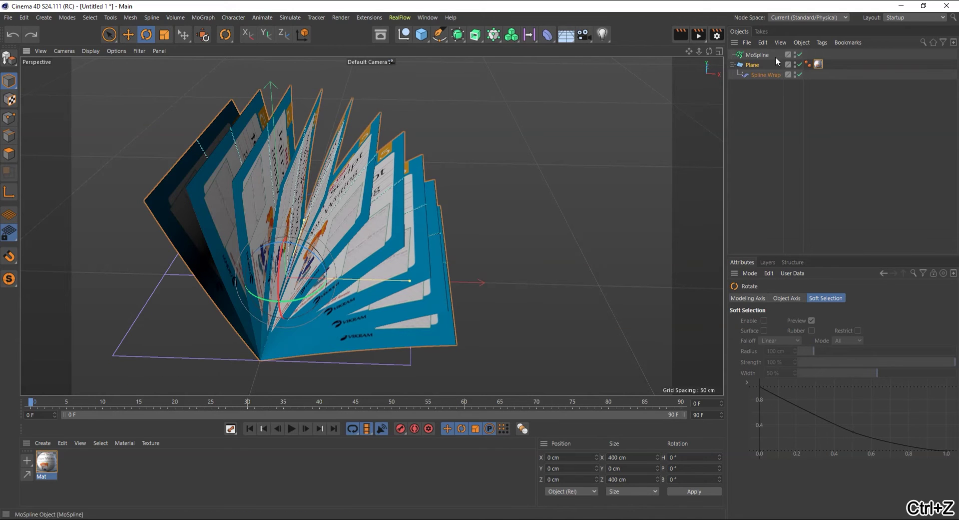
{"action": "left_click", "coordinate": [757, 54]}
{"action": "left_click_drag", "start_coordinate": [328, 272], "coordinate": [281, 244]}
{"action": "key", "text": "ctrl+z"}
{"action": "key", "text": "ctrl+z"}
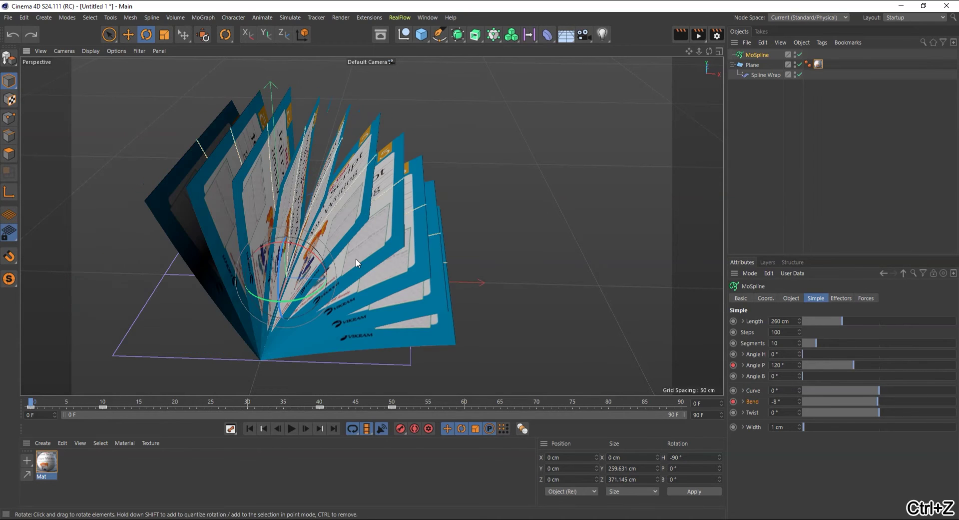
In the front view, rotate the MoSpline to a pitch (R.P) of about 62.6° at frame 0 and keyframe it
{"action": "middle_click", "coordinate": [551, 259]}
{"action": "middle_click", "coordinate": [585, 323]}
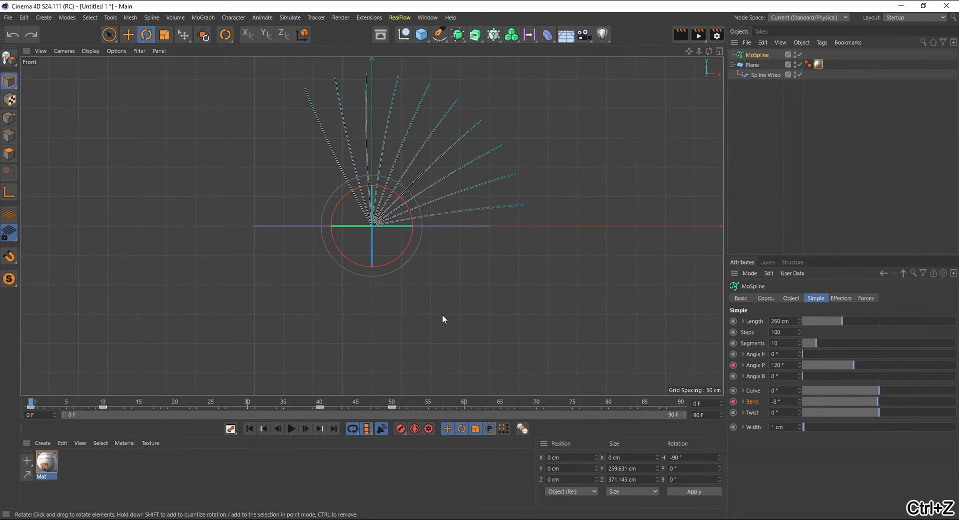
{"action": "middle_click_drag", "start_coordinate": [647, 262], "coordinate": [636, 303], "text": "alt"}
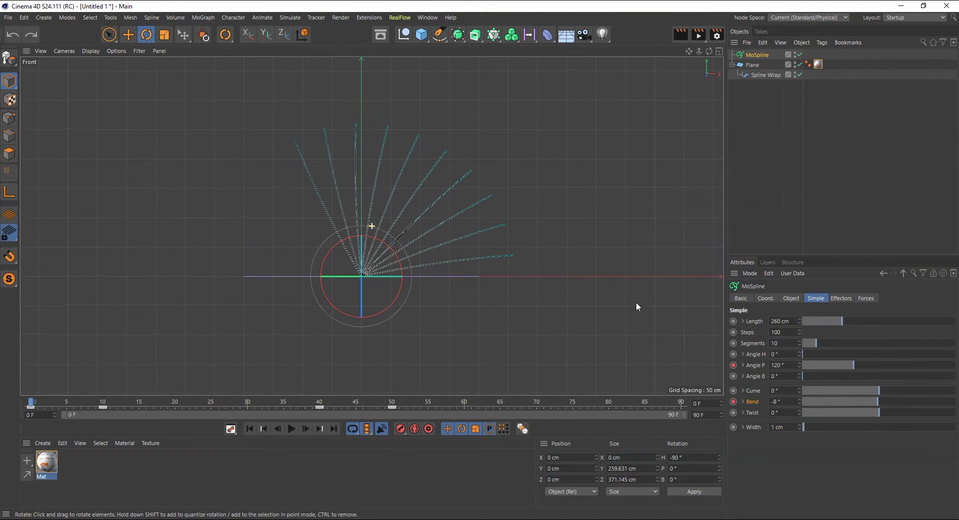
{"action": "left_click_drag", "start_coordinate": [101, 405], "coordinate": [26, 407]}
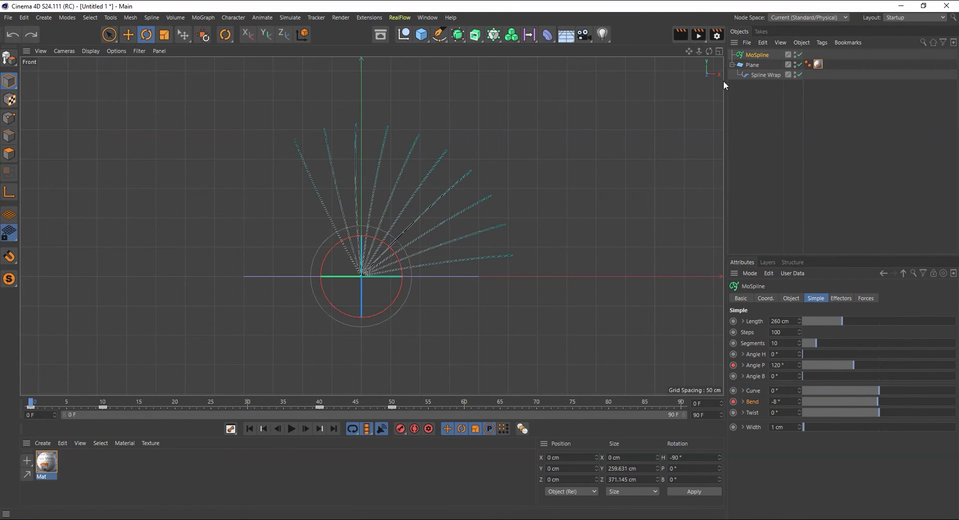
{"action": "left_click", "coordinate": [766, 298]}
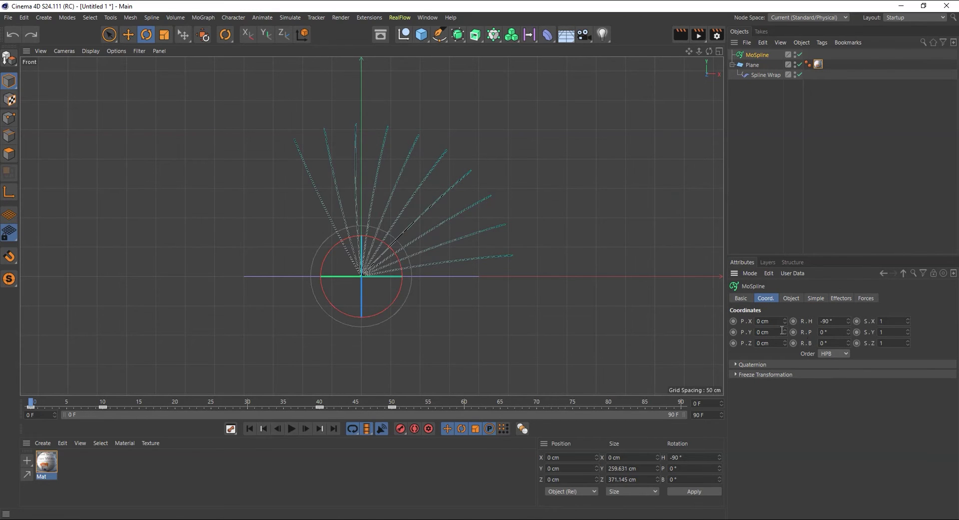
{"action": "left_click_drag", "start_coordinate": [403, 269], "coordinate": [401, 269]}
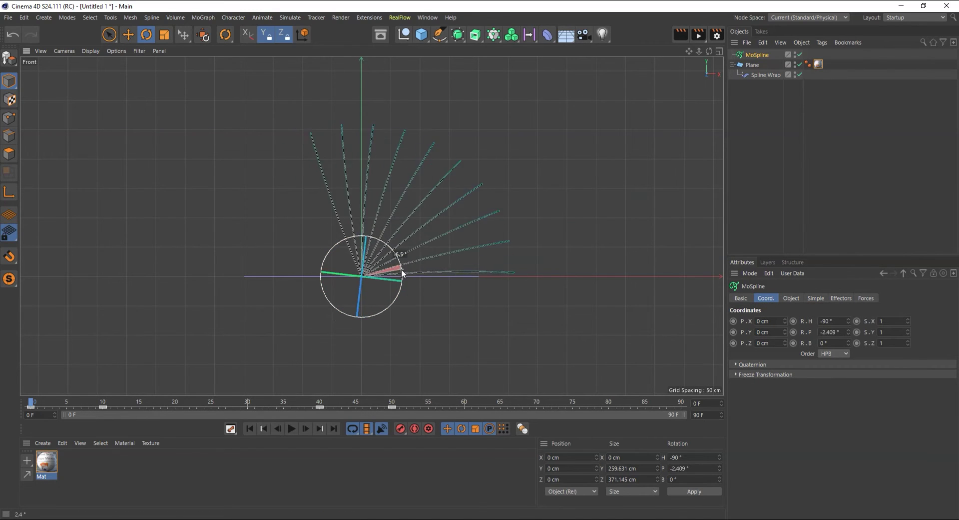
{"action": "key", "text": "ctrl+z"}
{"action": "left_click", "coordinate": [794, 332]}
{"action": "left_click_drag", "start_coordinate": [398, 259], "coordinate": [362, 249]}
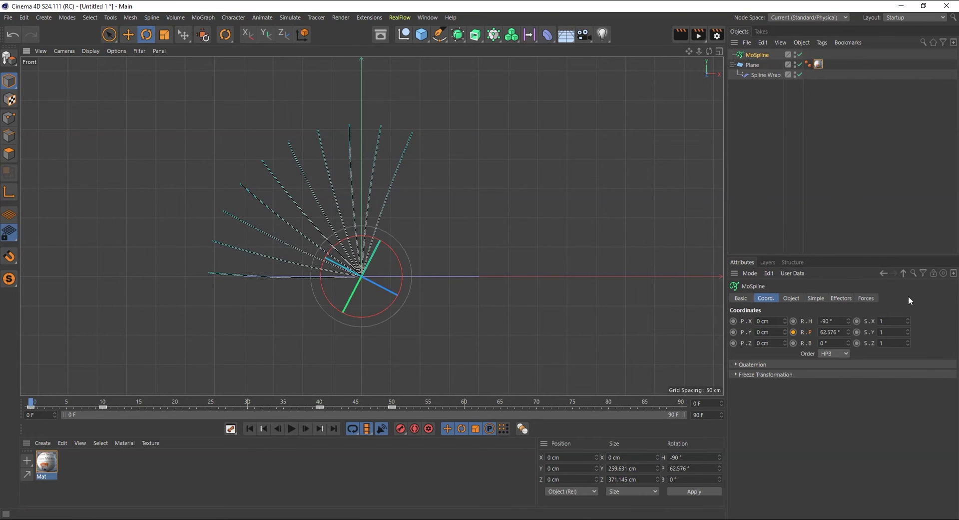
{"action": "left_click", "coordinate": [793, 332]}
Set the MoSpline's pitch (R.P) to 1.576° at frame 40 and keyframe it
{"action": "left_click_drag", "start_coordinate": [115, 403], "coordinate": [320, 432]}
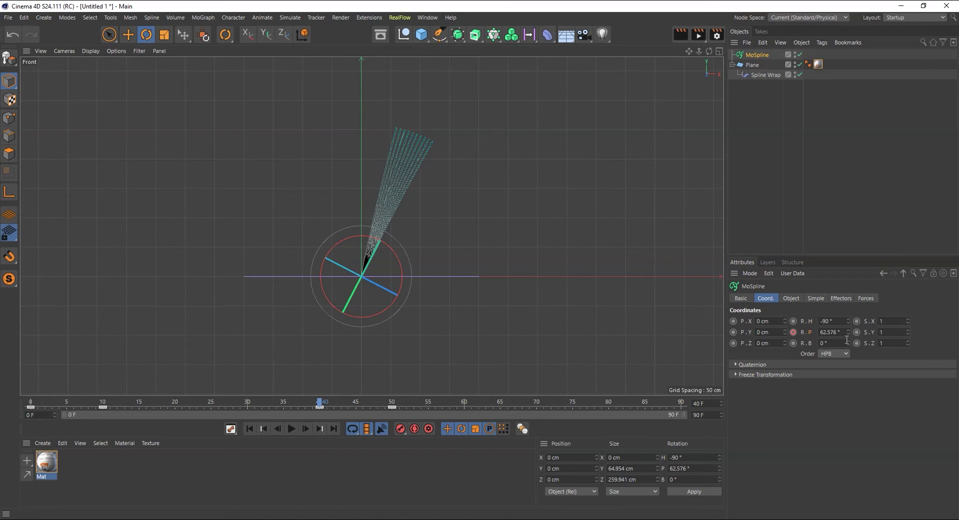
{"action": "left_click_drag", "start_coordinate": [849, 332], "coordinate": [849, 354]}
{"action": "left_click", "coordinate": [795, 332]}
Scrub and play the animation in the perspective view to check how the book swings over while closing, ending at frame 0
{"action": "left_click_drag", "start_coordinate": [319, 406], "coordinate": [130, 427]}
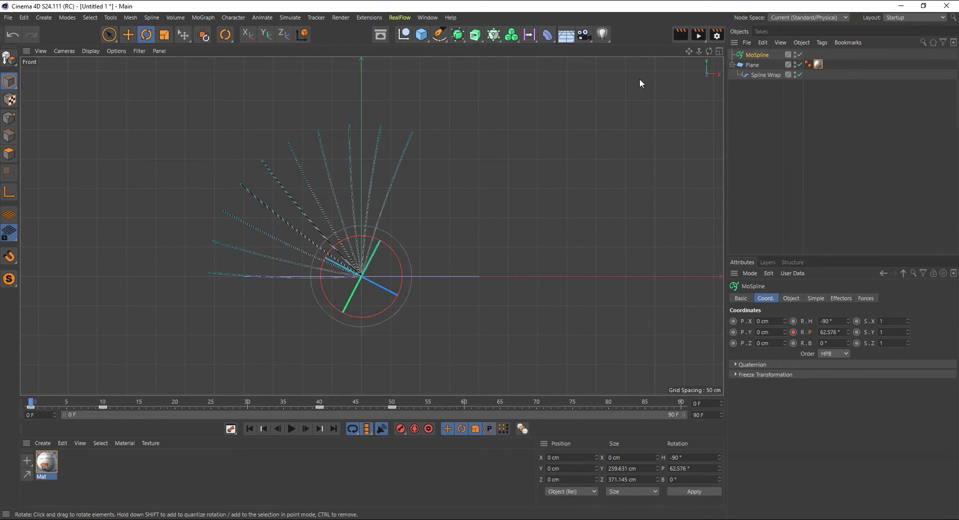
{"action": "left_click", "coordinate": [129, 34]}
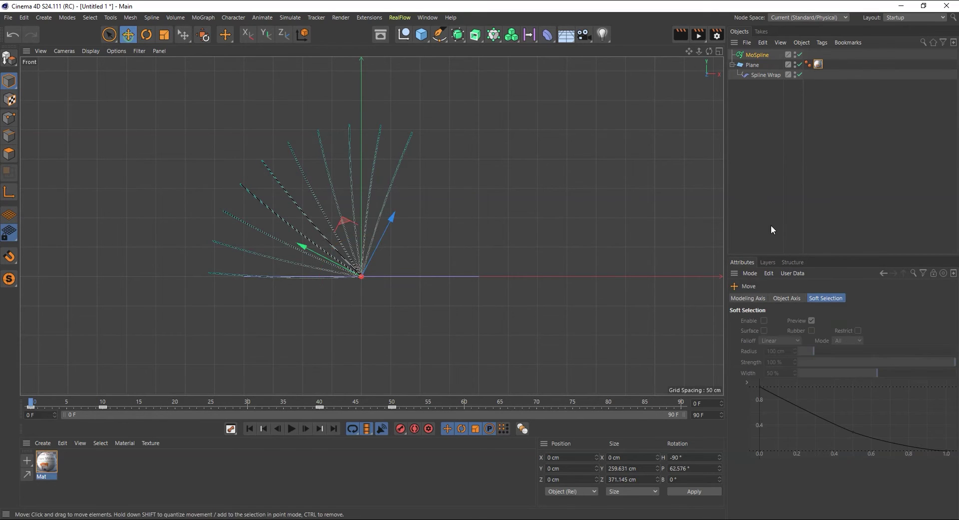
{"action": "middle_click", "coordinate": [617, 233]}
{"action": "middle_click", "coordinate": [304, 205]}
{"action": "left_click_drag", "start_coordinate": [510, 229], "coordinate": [494, 337], "text": "alt"}
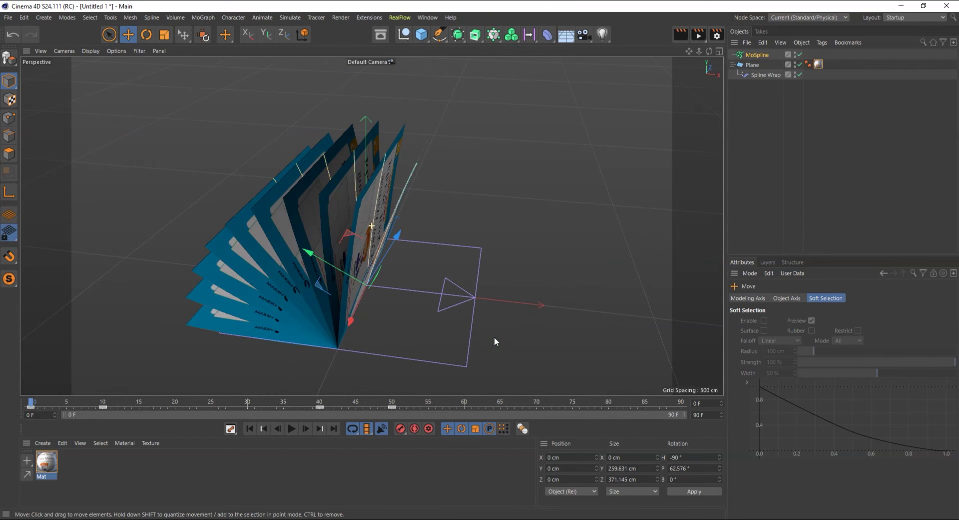
{"action": "left_click", "coordinate": [292, 428]}
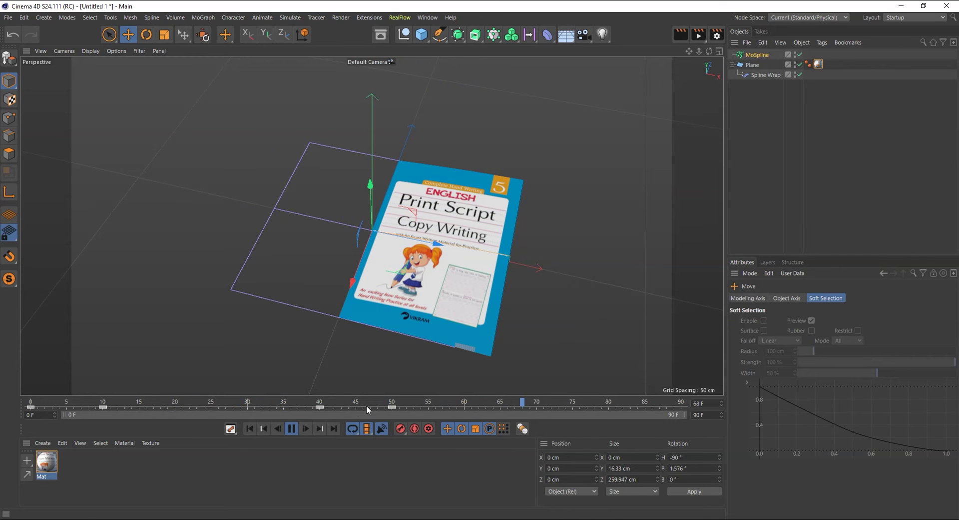
{"action": "left_click", "coordinate": [292, 433]}
{"action": "left_click", "coordinate": [250, 429]}
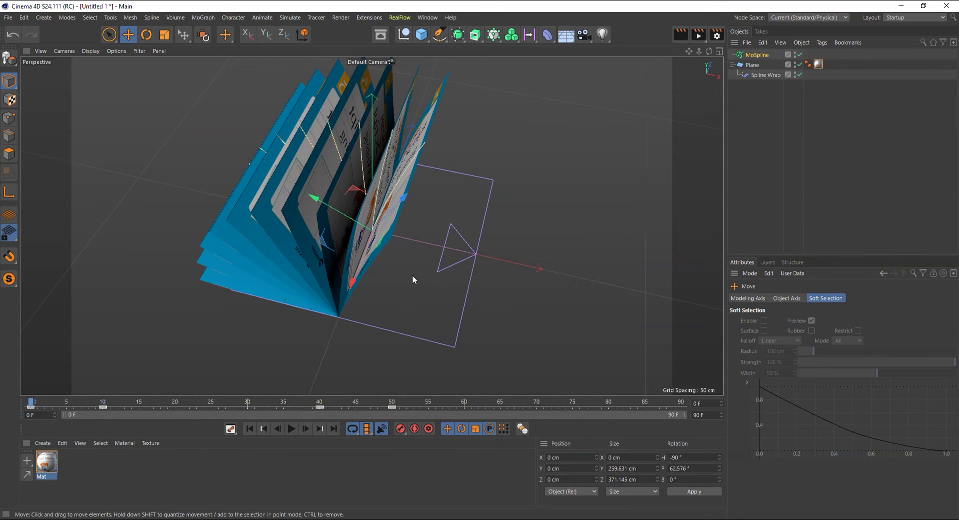
{"action": "mouse_move", "coordinate": [555, 296]}
{"action": "left_mouse_down", "text": "alt"}
{"action": "mouse_move", "coordinate": [597, 253]}
{"action": "mouse_move", "coordinate": [553, 291]}
{"action": "left_mouse_up", "text": "alt"}
{"action": "left_click", "coordinate": [248, 430]}
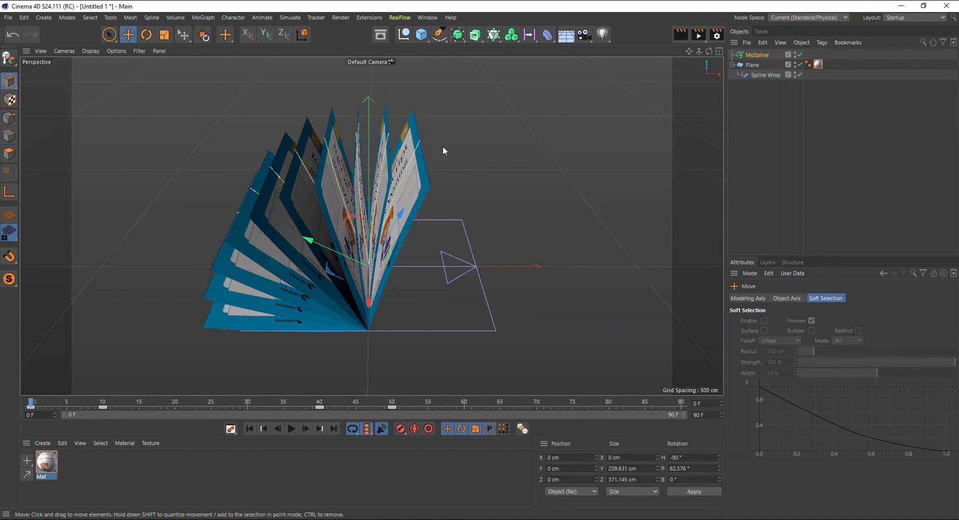
Add a cube in the top view and stretch it along Z to about 399 cm to match the pages' height
{"action": "left_click_drag", "start_coordinate": [488, 70], "coordinate": [589, 243], "text": "alt"}
{"action": "middle_click", "coordinate": [589, 239]}
{"action": "middle_click", "coordinate": [532, 157]}
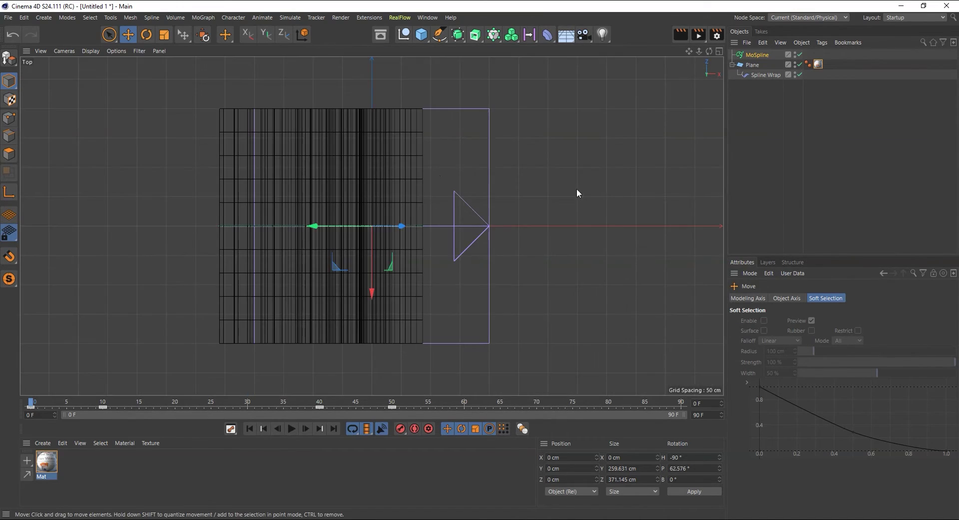
{"action": "left_click", "coordinate": [421, 34]}
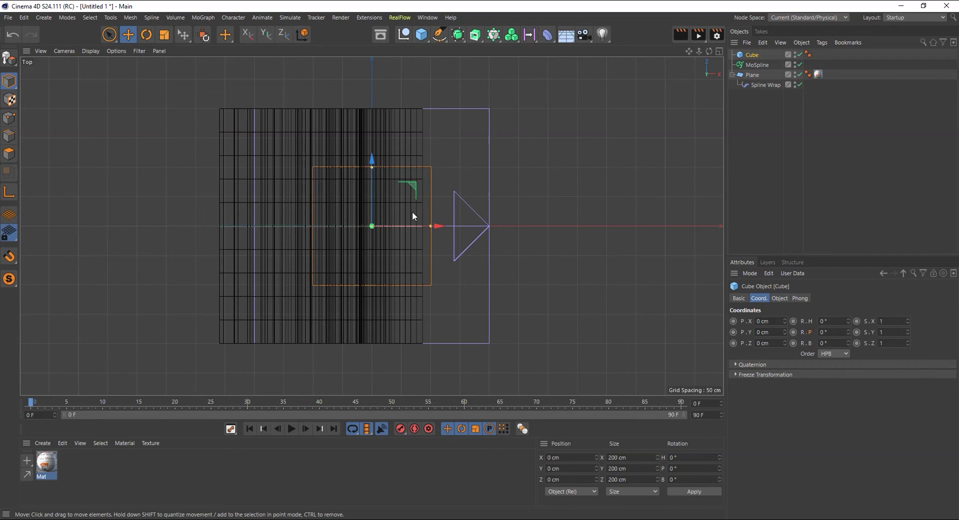
{"action": "left_click_drag", "start_coordinate": [373, 167], "coordinate": [382, 109]}
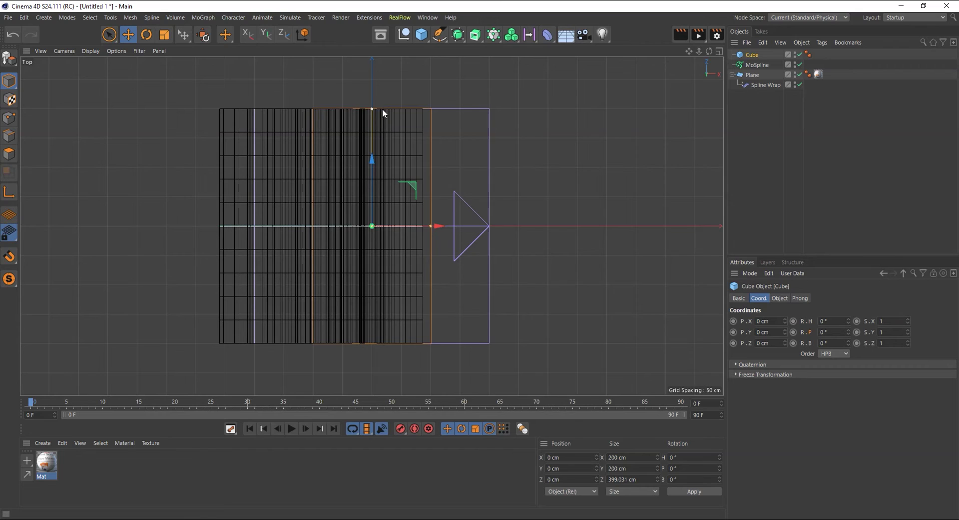
Widen the cube to about 339 cm along X and shift it to about -89 cm in X to cover the pages
{"action": "left_click_drag", "start_coordinate": [436, 225], "coordinate": [392, 227]}
{"action": "key", "text": "F5"}
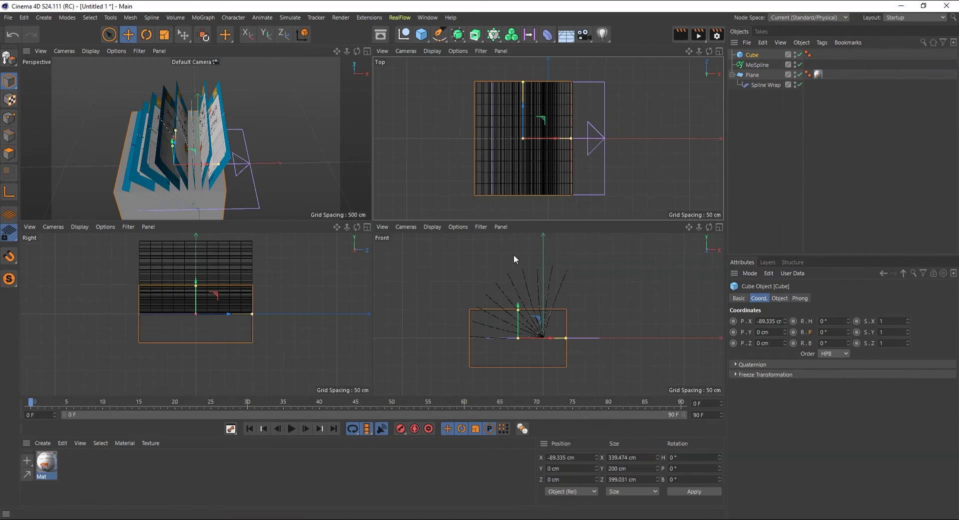
{"action": "key", "text": "F1"}
In the front view, set the cube's Size Y to 6 cm and shorten it to about 268 cm in X, ending at the spine
{"action": "key", "text": "F4"}
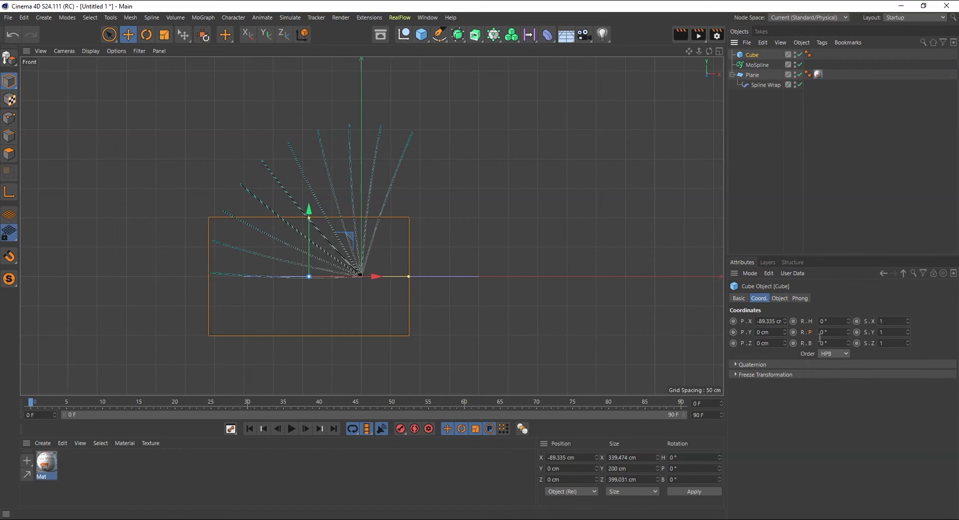
{"action": "left_click", "coordinate": [780, 298]}
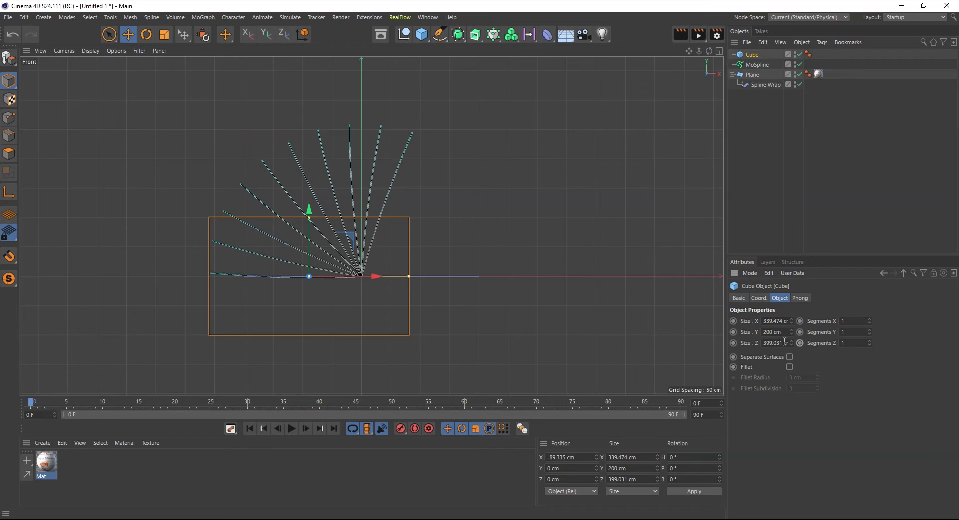
{"action": "left_click_drag", "start_coordinate": [792, 334], "coordinate": [791, 413]}
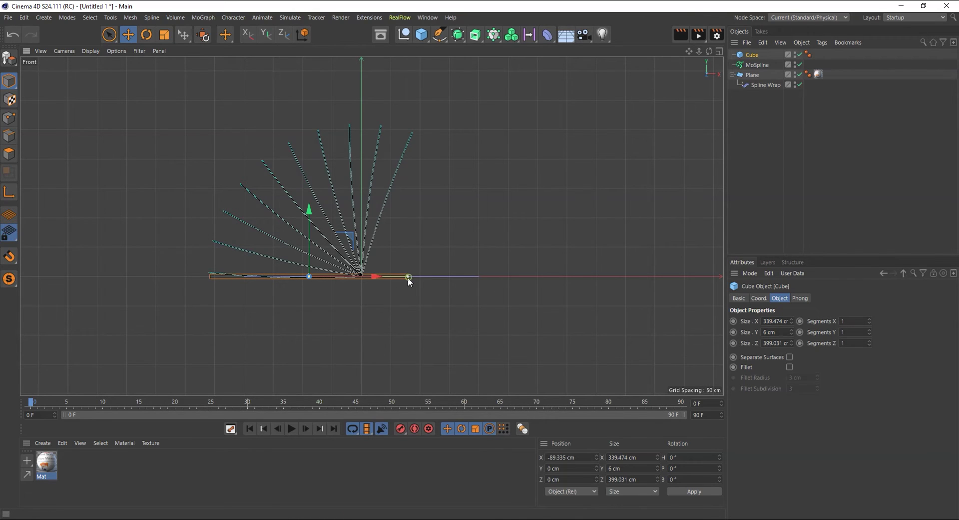
{"action": "left_click_drag", "start_coordinate": [384, 277], "coordinate": [353, 276]}
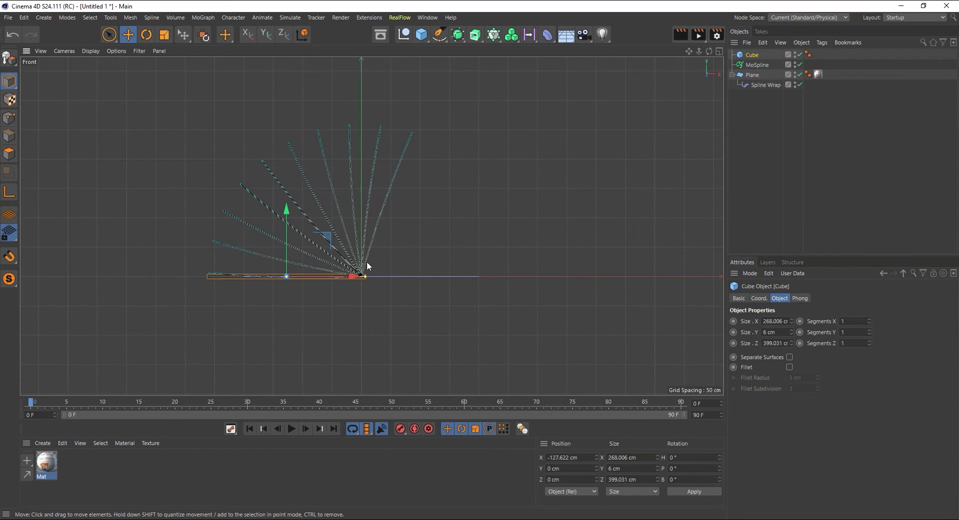
{"action": "left_click", "coordinate": [768, 135]}
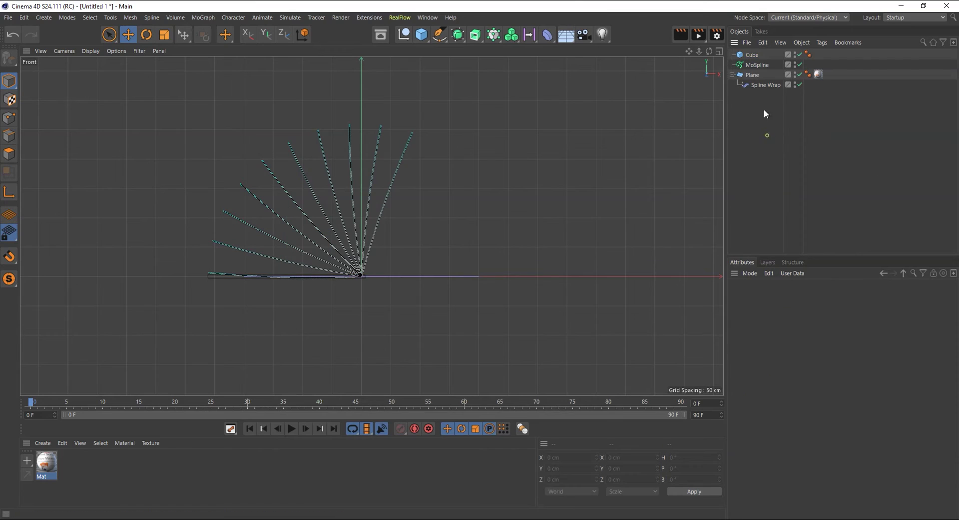
{"action": "left_click", "coordinate": [756, 55]}
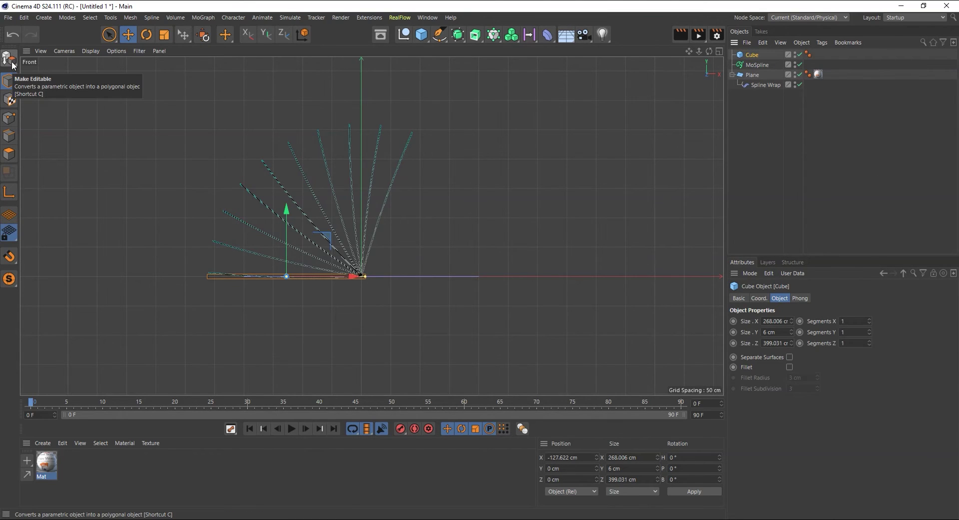
In the perspective view, move the flat cube under the pages to about X -134.5 cm and Y -2.7 cm
{"action": "middle_click", "coordinate": [397, 208]}
{"action": "middle_click", "coordinate": [237, 155]}
{"action": "left_click_drag", "start_coordinate": [532, 304], "coordinate": [518, 150], "text": "alt"}
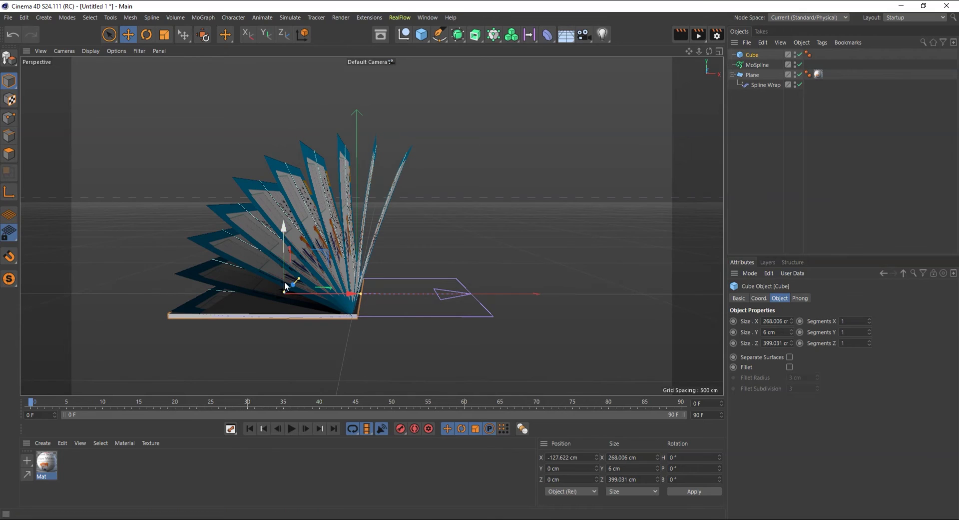
{"action": "left_click_drag", "start_coordinate": [285, 229], "coordinate": [285, 231]}
{"action": "left_click_drag", "start_coordinate": [490, 341], "coordinate": [504, 351], "text": "alt"}
{"action": "left_click_drag", "start_coordinate": [327, 296], "coordinate": [315, 291]}
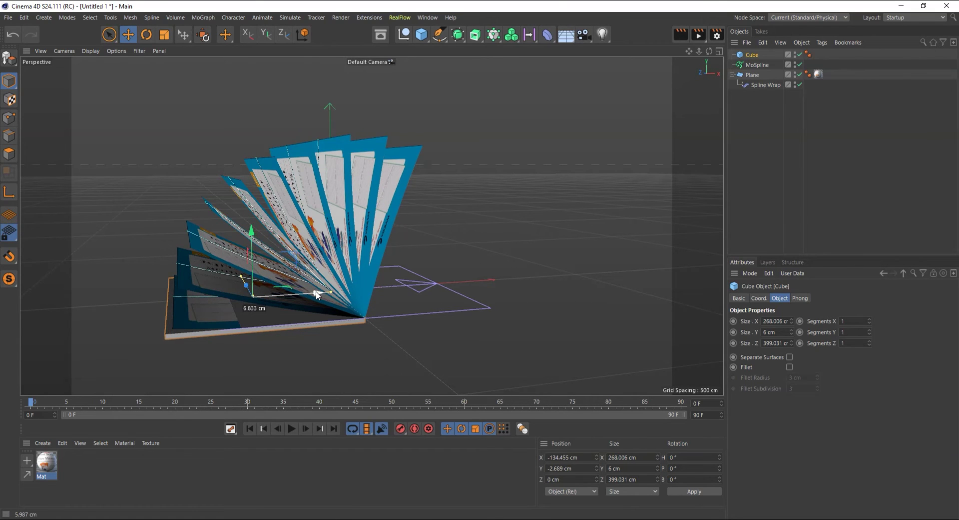
Duplicate the cover cube along X to the other side of the spine, at about X 135.3 cm
{"action": "left_click_drag", "start_coordinate": [421, 341], "coordinate": [387, 325], "text": "alt"}
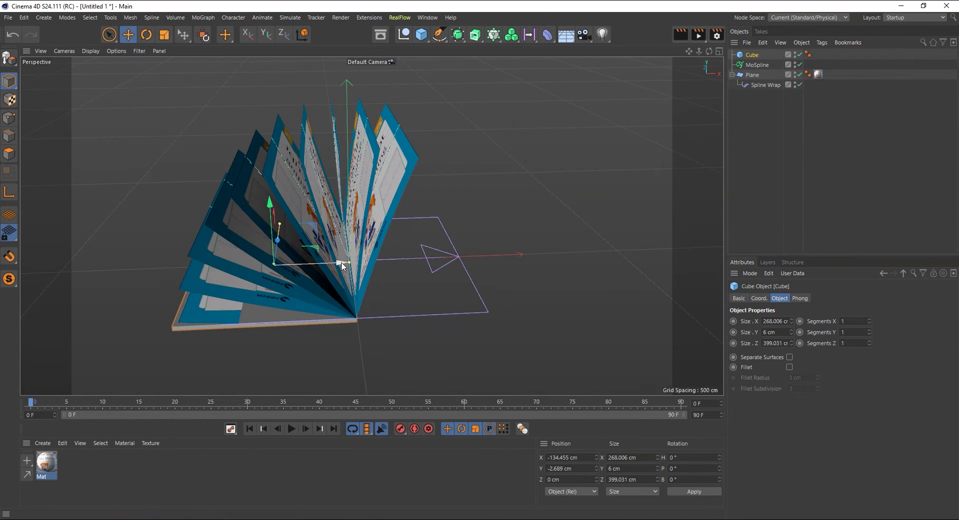
{"action": "left_click_drag", "start_coordinate": [341, 265], "coordinate": [489, 263], "text": "ctrl"}
{"action": "mouse_move", "coordinate": [571, 373]}
{"action": "left_mouse_down", "text": "alt"}
{"action": "mouse_move", "coordinate": [446, 358]}
{"action": "mouse_move", "coordinate": [484, 367]}
{"action": "mouse_move", "coordinate": [501, 333]}
{"action": "mouse_move", "coordinate": [488, 353]}
{"action": "mouse_move", "coordinate": [320, 357]}
{"action": "left_mouse_up", "text": "alt"}
Play the animation to check how the pages close over the second cover, stopping once the book is closed
{"action": "left_click", "coordinate": [291, 428]}
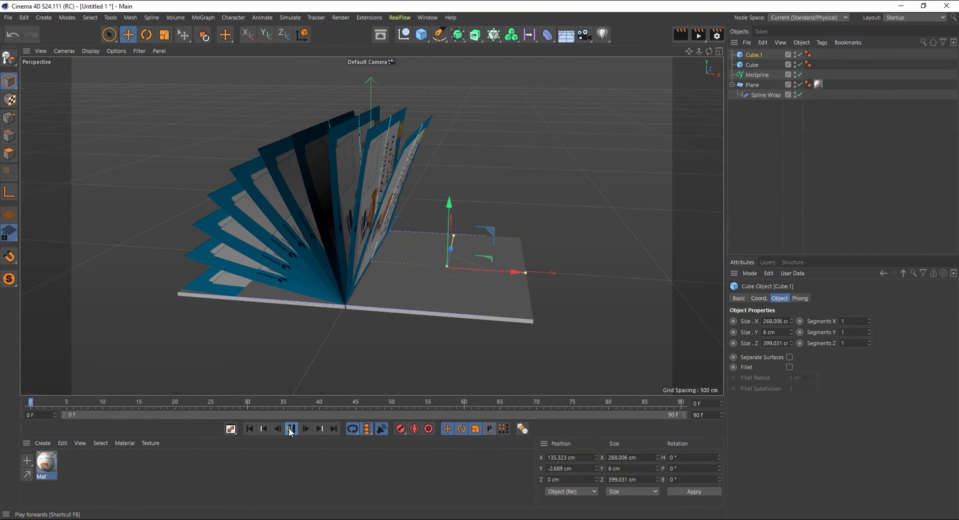
{"action": "left_click", "coordinate": [292, 429]}
{"action": "left_click_drag", "start_coordinate": [493, 355], "coordinate": [470, 358], "text": "alt"}
{"action": "scroll", "coordinate": [294, 256], "scroll_direction": "up", "scroll_amount": 3}
Make the left cover cube editable and move its axis along X to the book's spine, at about X 1.2 cm
{"action": "left_click", "coordinate": [295, 256]}
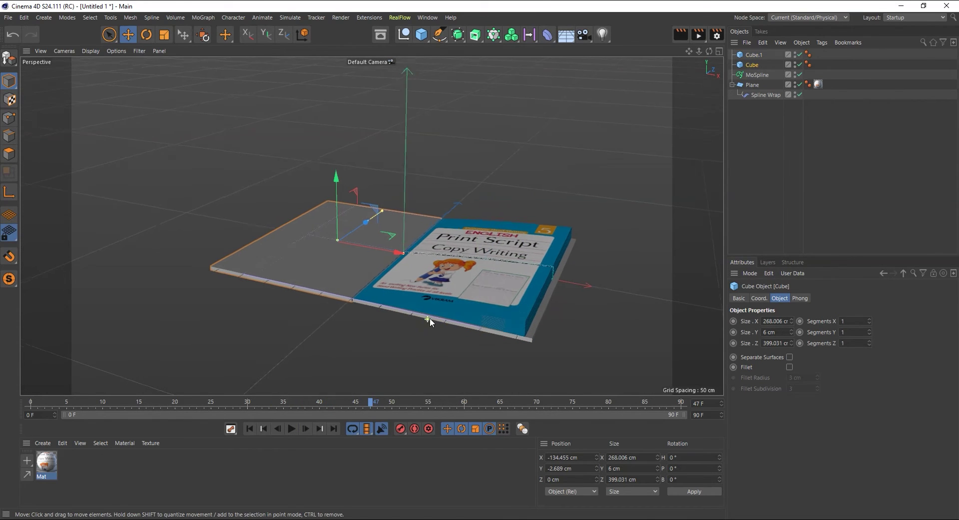
{"action": "left_click_drag", "start_coordinate": [372, 403], "coordinate": [313, 419]}
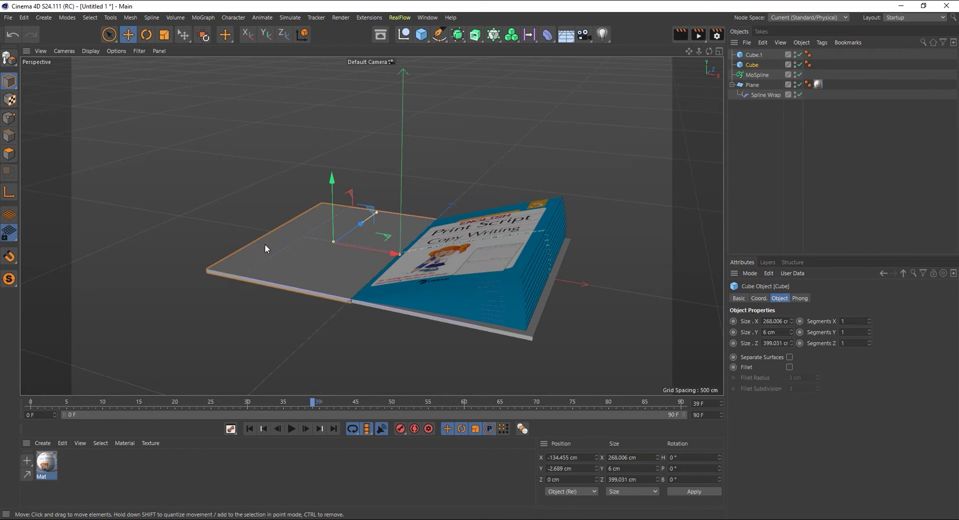
{"action": "left_click", "coordinate": [8, 59]}
{"action": "left_click_drag", "start_coordinate": [425, 345], "coordinate": [420, 324], "text": "alt"}
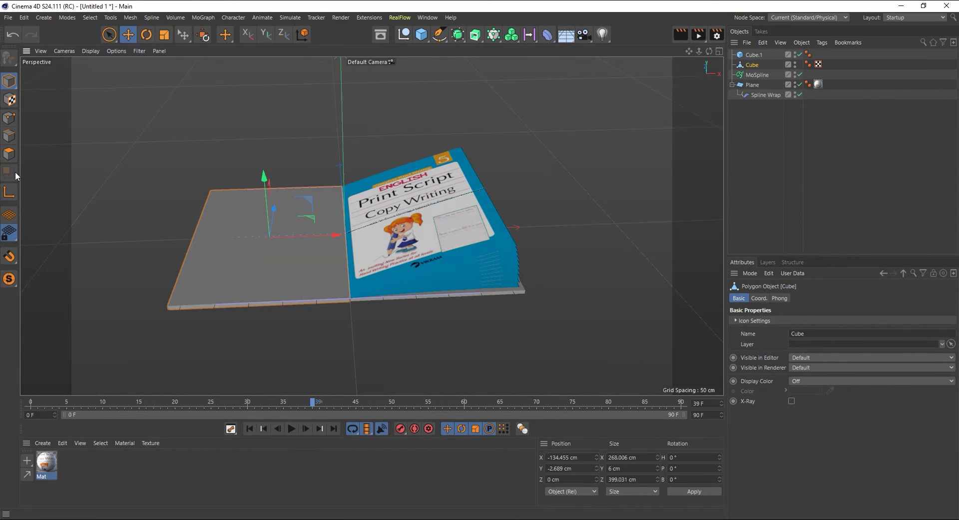
{"action": "left_click", "coordinate": [9, 193]}
{"action": "left_click_drag", "start_coordinate": [336, 236], "coordinate": [413, 238]}
{"action": "left_click_drag", "start_coordinate": [446, 362], "coordinate": [386, 321], "text": "alt"}
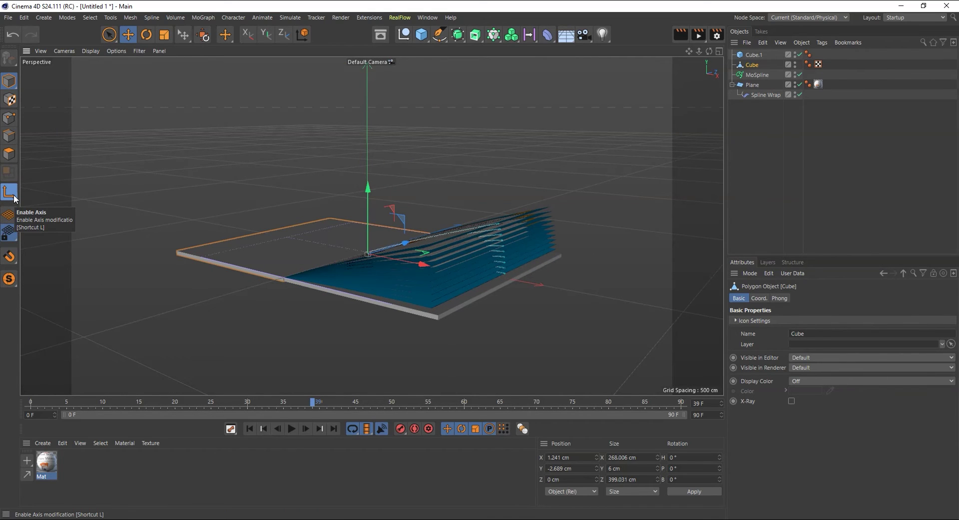
{"action": "left_click_drag", "start_coordinate": [399, 320], "coordinate": [449, 300], "text": "alt"}
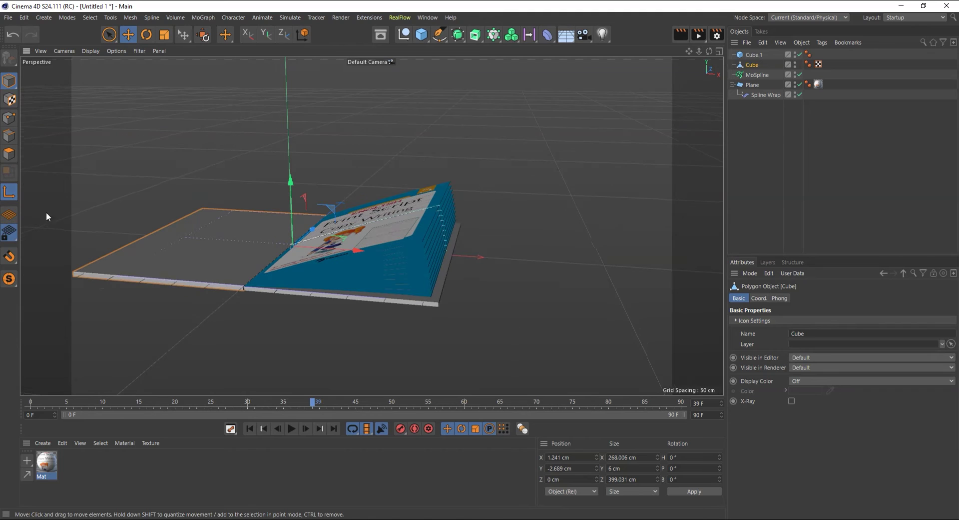
{"action": "left_click_drag", "start_coordinate": [410, 352], "coordinate": [446, 326], "text": "alt"}
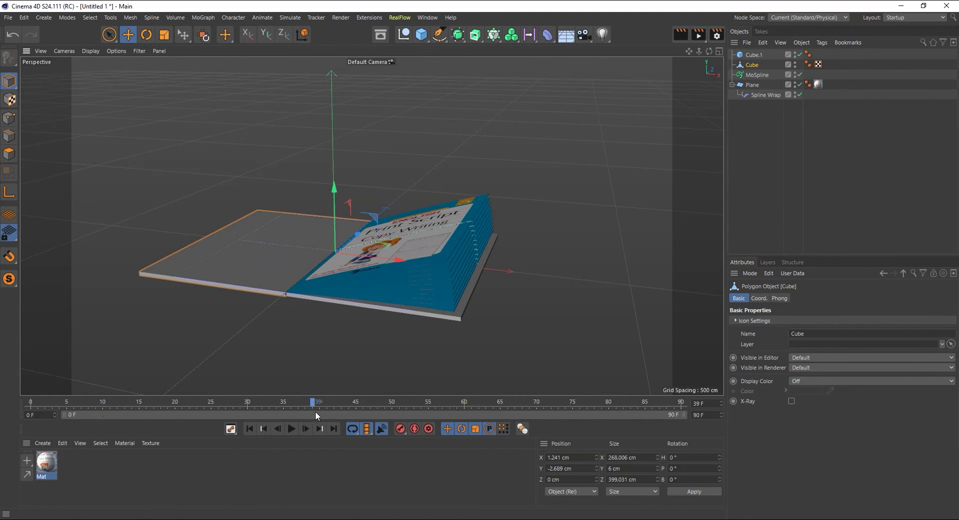
Return to frame 0 and activate the Rotate tool for the left cover
{"action": "left_click_drag", "start_coordinate": [311, 405], "coordinate": [1, 417]}
{"action": "left_click_drag", "start_coordinate": [252, 335], "coordinate": [260, 333], "text": "alt"}
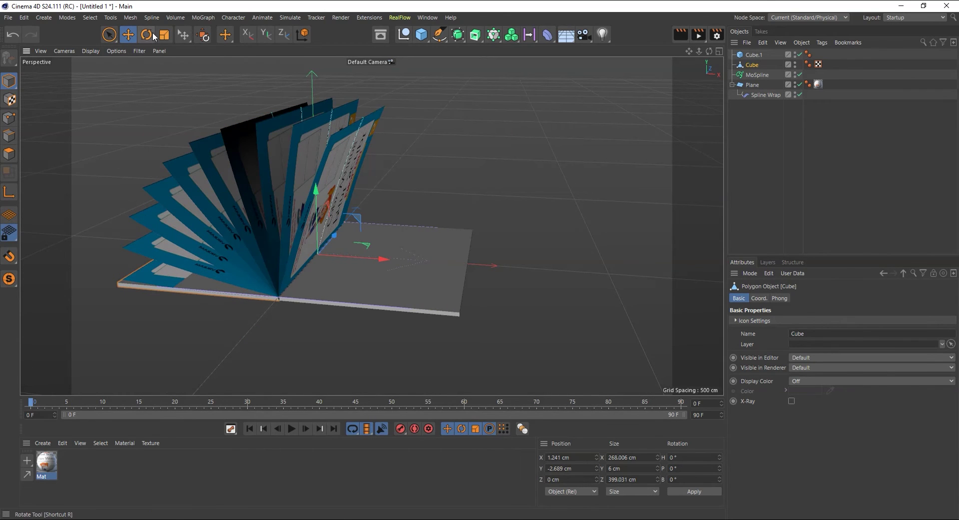
{"action": "key", "text": "r"}
Try to rotate the left cover about the spine in the perspective view and undo the rotation
{"action": "left_click_drag", "start_coordinate": [485, 231], "coordinate": [487, 235], "text": "alt"}
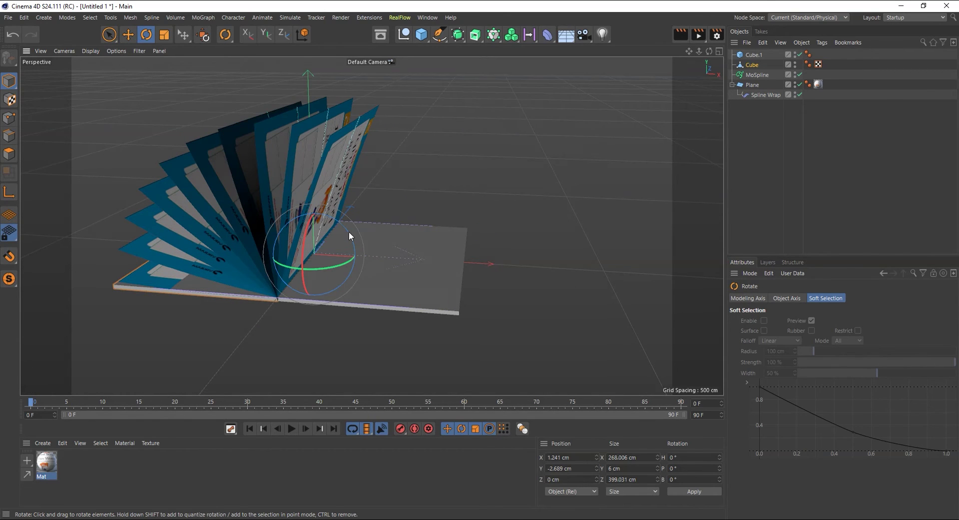
{"action": "left_click_drag", "start_coordinate": [349, 232], "coordinate": [344, 229]}
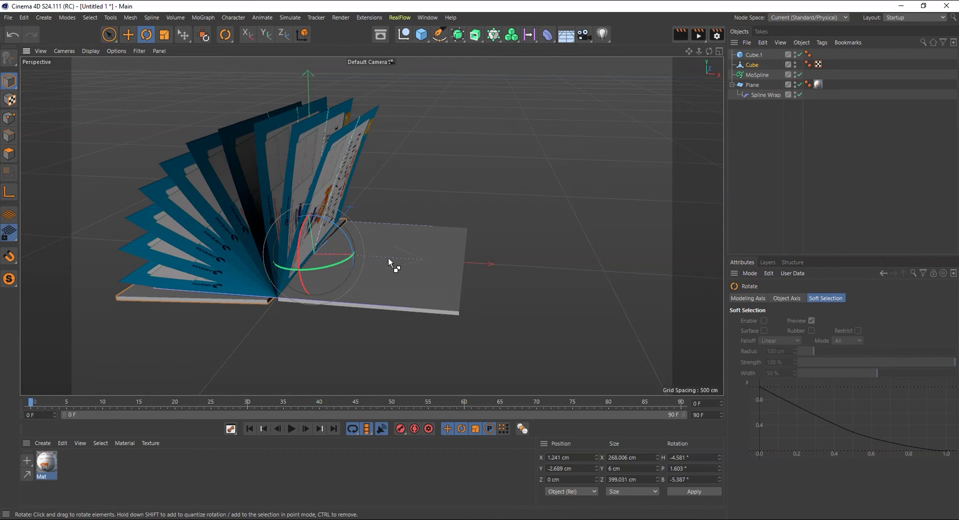
{"action": "key", "text": "ctrl+z"}
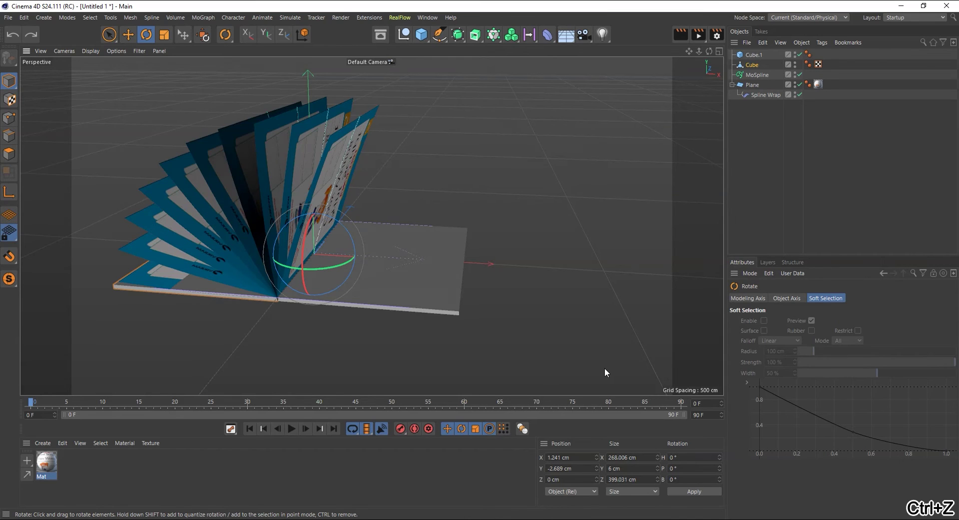
In the front view, tilt the left cover to a bank (R.B) of about -1.9° at frame 0 and keyframe its pitch (R.P)
{"action": "middle_click", "coordinate": [545, 351]}
{"action": "middle_click", "coordinate": [553, 377]}
{"action": "scroll", "coordinate": [346, 301], "scroll_direction": "up", "scroll_amount": 2}
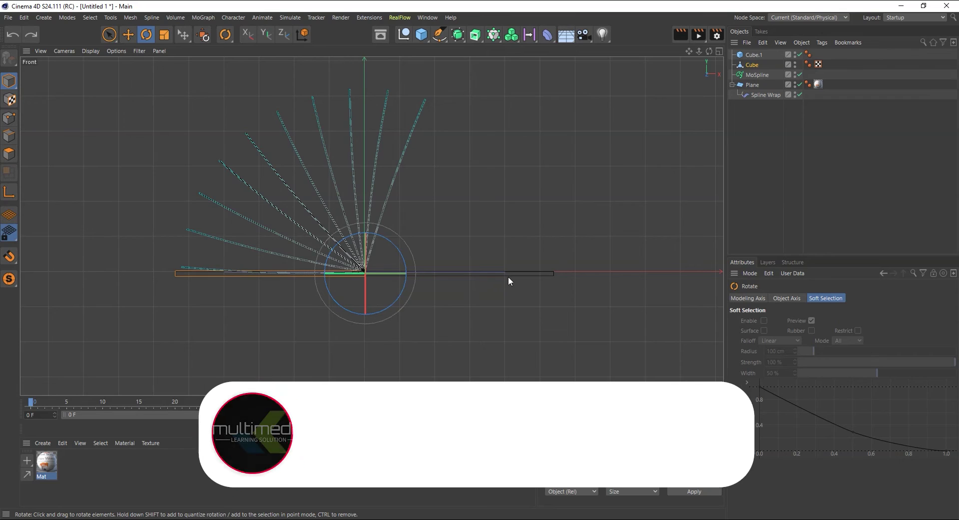
{"action": "left_click_drag", "start_coordinate": [401, 260], "coordinate": [401, 252]}
{"action": "key", "text": "ctrl+z"}
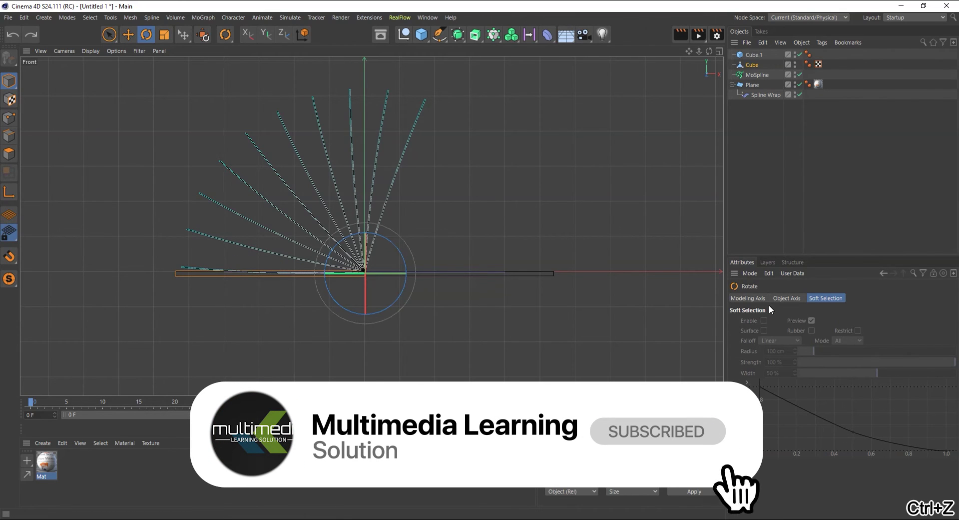
{"action": "left_click", "coordinate": [752, 65]}
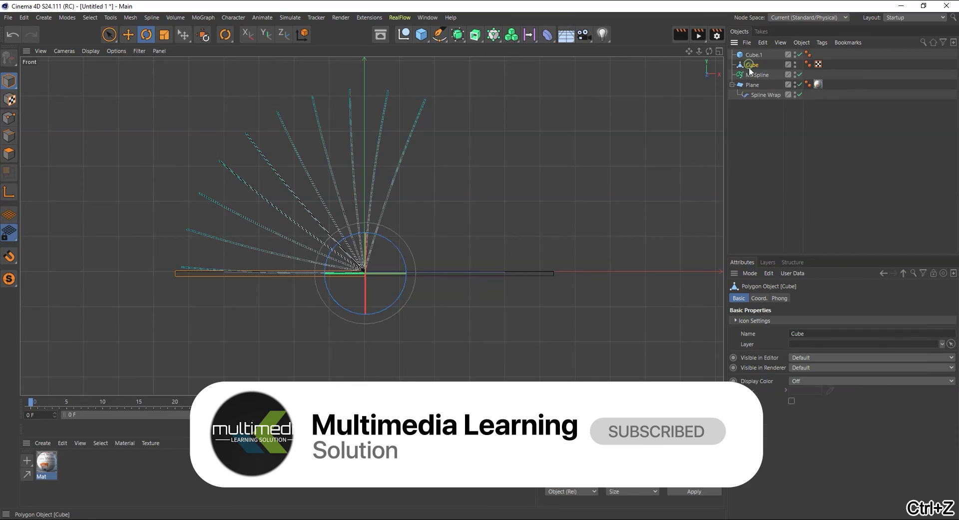
{"action": "left_click", "coordinate": [759, 298]}
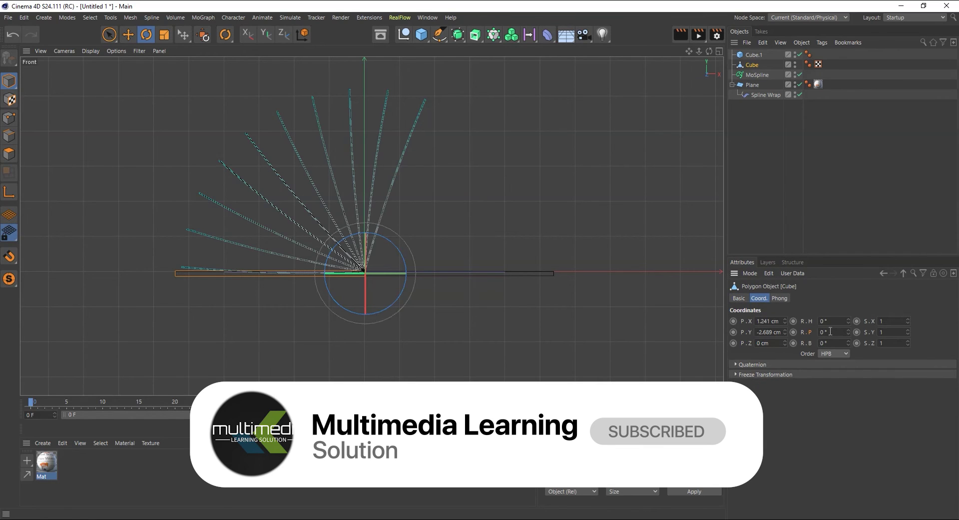
{"action": "left_click", "coordinate": [793, 332]}
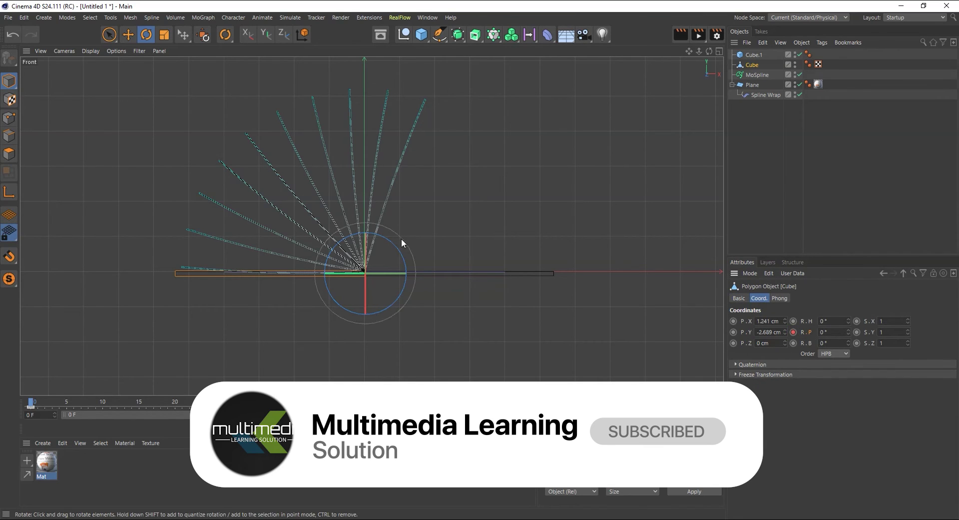
{"action": "left_click_drag", "start_coordinate": [404, 239], "coordinate": [403, 244]}
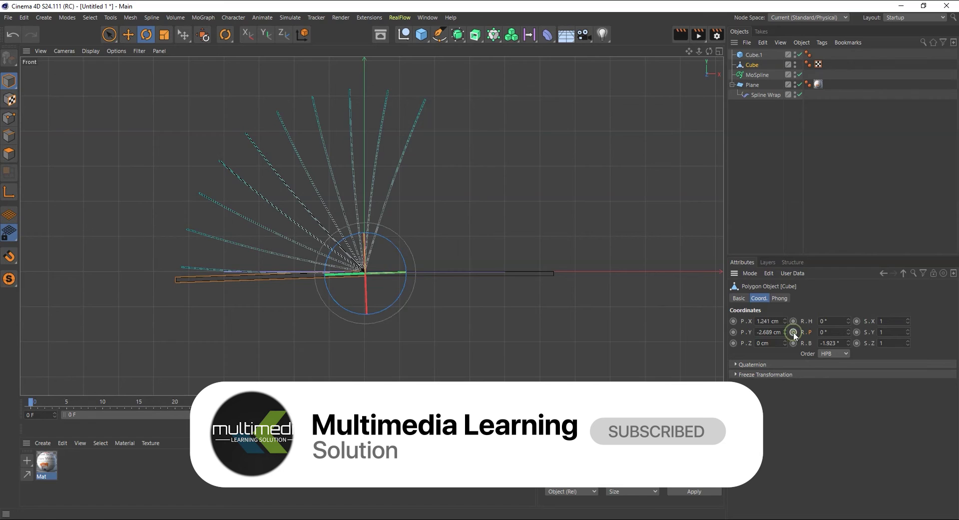
At frame 50, swing the left cover over the pages to a bank (R.B) of about 172.5° and keyframe its pitch (R.P)
{"action": "mouse_move", "coordinate": [31, 402]}
{"action": "left_mouse_down"}
{"action": "mouse_move", "coordinate": [188, 416]}
{"action": "mouse_move", "coordinate": [505, 416]}
{"action": "mouse_move", "coordinate": [495, 415]}
{"action": "left_mouse_up"}
{"action": "mouse_move", "coordinate": [392, 416]}
{"action": "left_mouse_down"}
{"action": "mouse_move", "coordinate": [435, 417]}
{"action": "mouse_move", "coordinate": [394, 420]}
{"action": "left_mouse_up"}
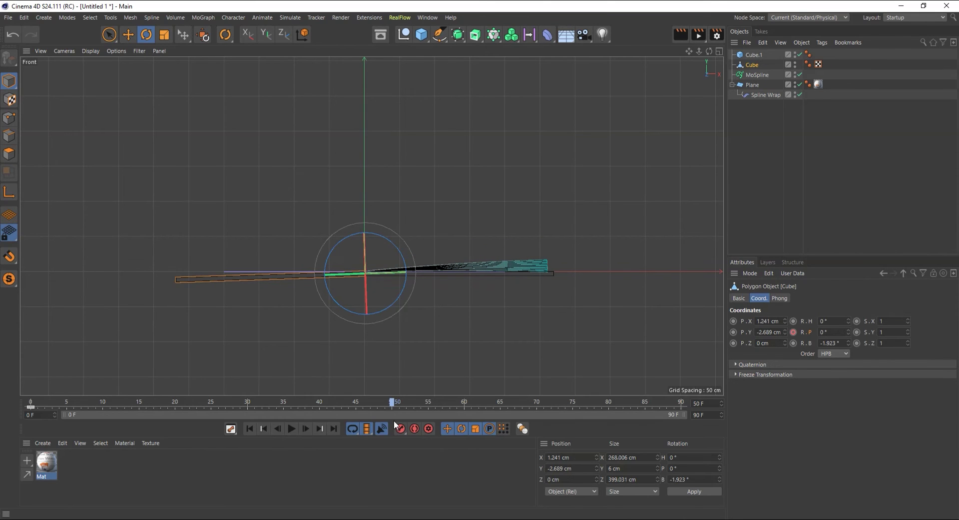
{"action": "left_click", "coordinate": [394, 258]}
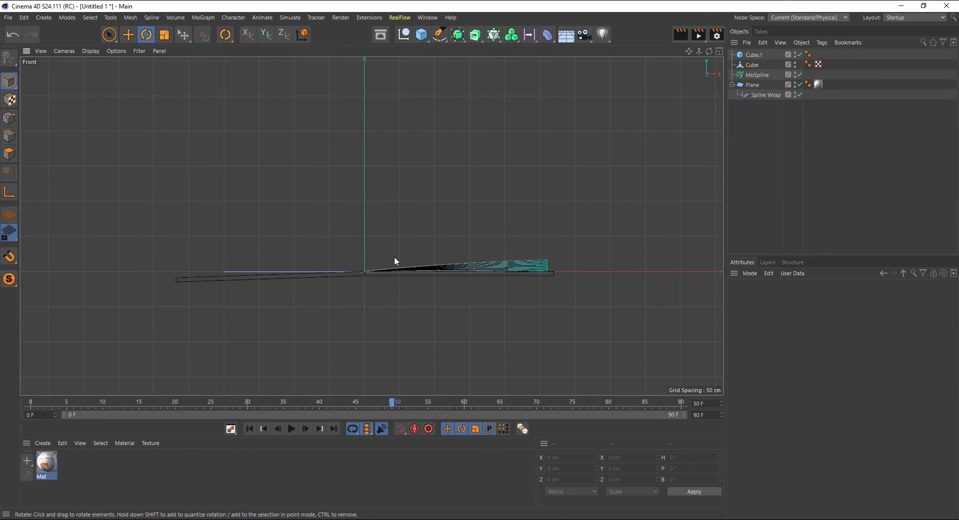
{"action": "left_click", "coordinate": [333, 275]}
{"action": "left_click_drag", "start_coordinate": [403, 257], "coordinate": [474, 252]}
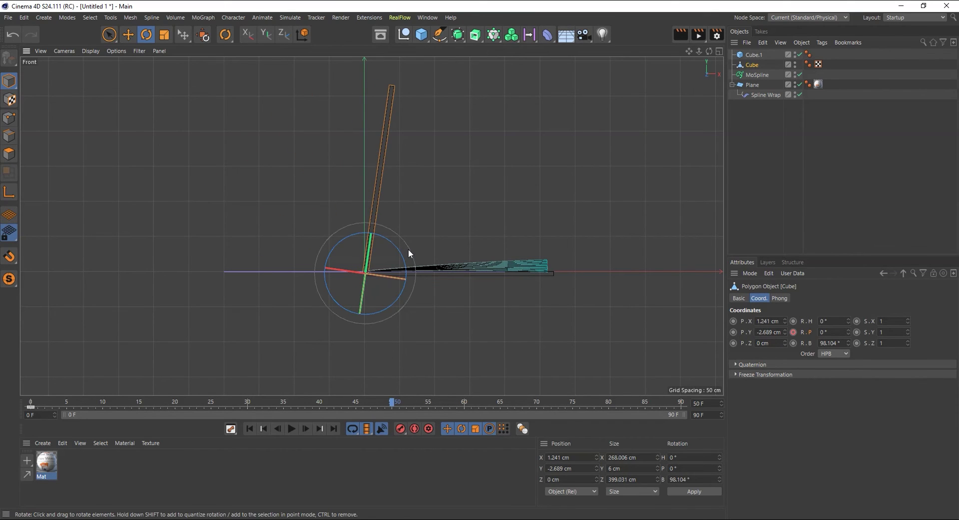
{"action": "left_click_drag", "start_coordinate": [401, 255], "coordinate": [422, 332]}
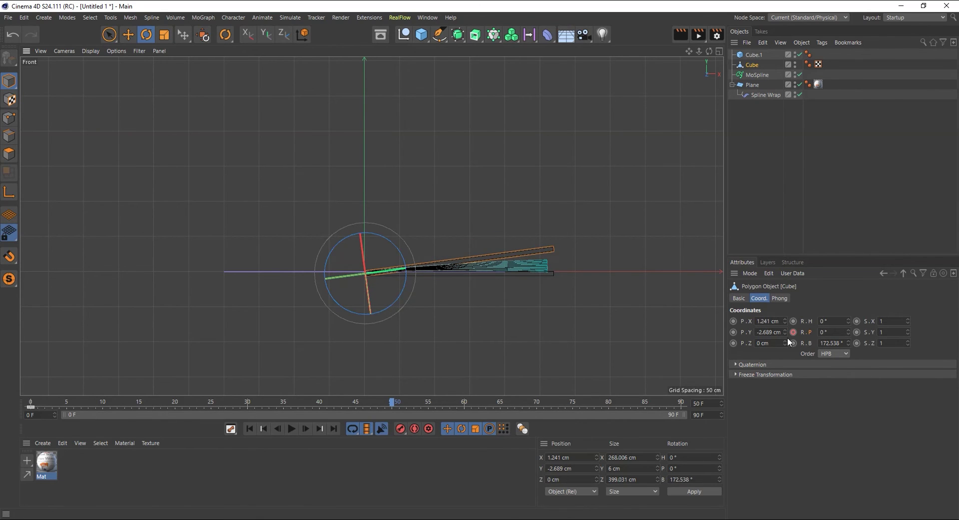
Play the animation from frame 0 in the perspective view to check whether the cover moves with the closing pages
{"action": "middle_click", "coordinate": [570, 200]}
{"action": "left_click", "coordinate": [318, 198]}
{"action": "scroll", "coordinate": [308, 200], "scroll_direction": "up", "scroll_amount": 4}
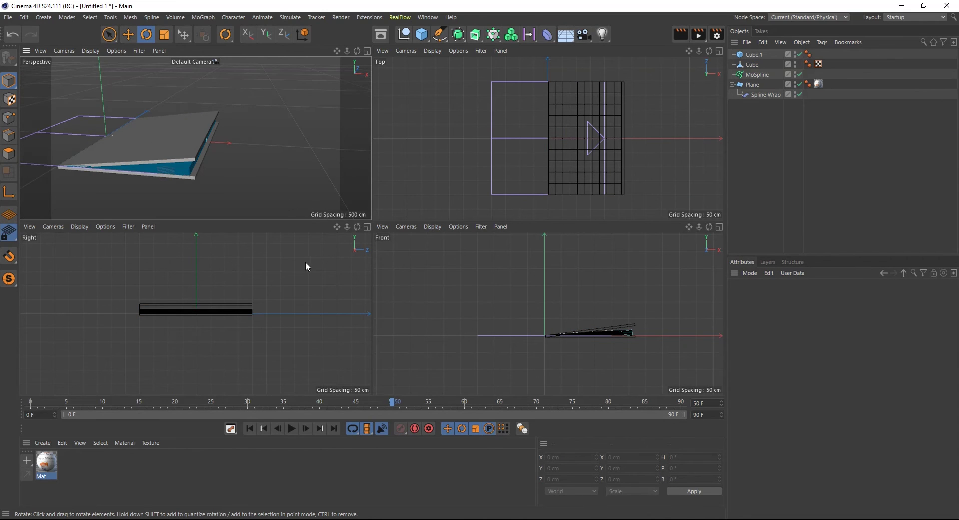
{"action": "middle_click", "coordinate": [309, 164]}
{"action": "left_click_drag", "start_coordinate": [543, 331], "coordinate": [461, 364], "text": "alt"}
{"action": "left_click", "coordinate": [248, 430]}
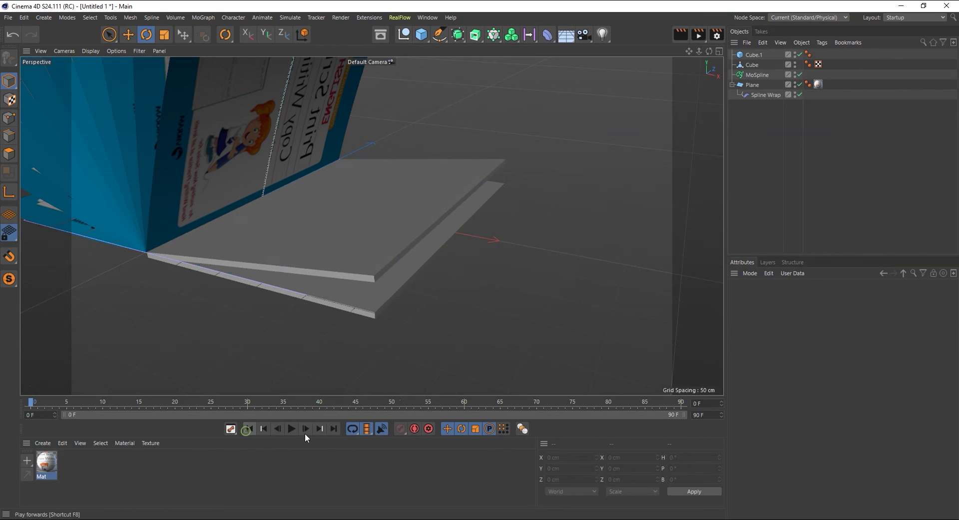
{"action": "left_click", "coordinate": [291, 428]}
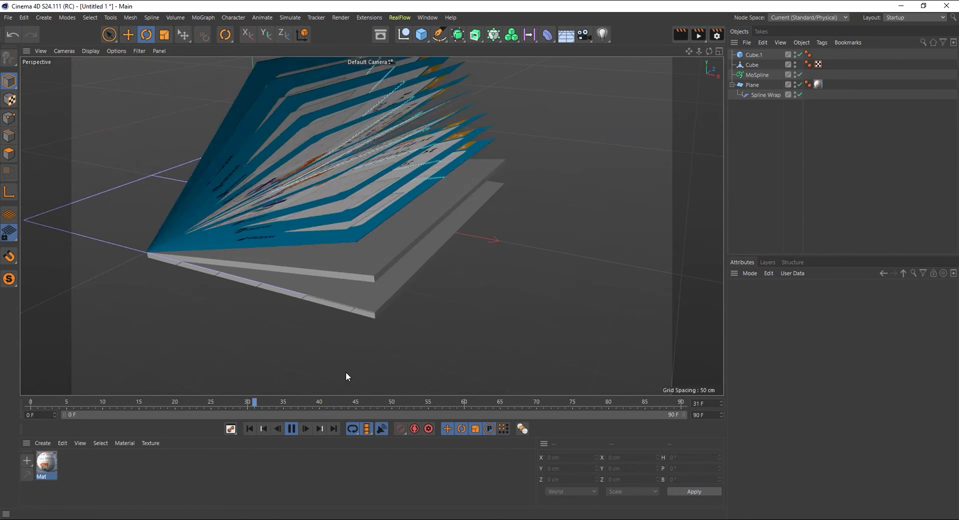
{"action": "left_click_drag", "start_coordinate": [478, 306], "coordinate": [571, 286], "text": "alt"}
{"action": "left_click", "coordinate": [291, 429]}
At frame 0 in the front view, rotate the left cover to a bank (R.B) of about -2.4° and keyframe its bank
{"action": "left_click_drag", "start_coordinate": [496, 405], "coordinate": [82, 376]}
{"action": "left_click", "coordinate": [433, 267]}
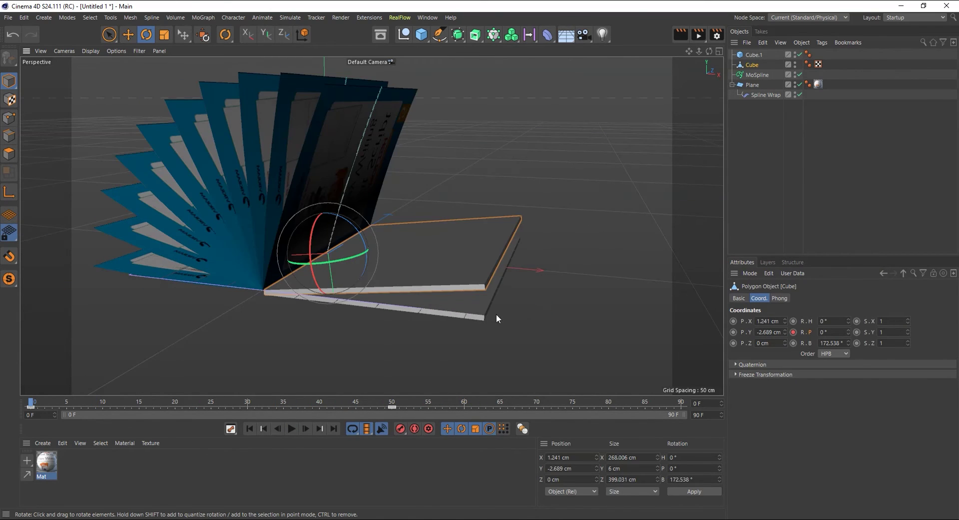
{"action": "left_click_drag", "start_coordinate": [496, 314], "coordinate": [445, 347], "text": "alt"}
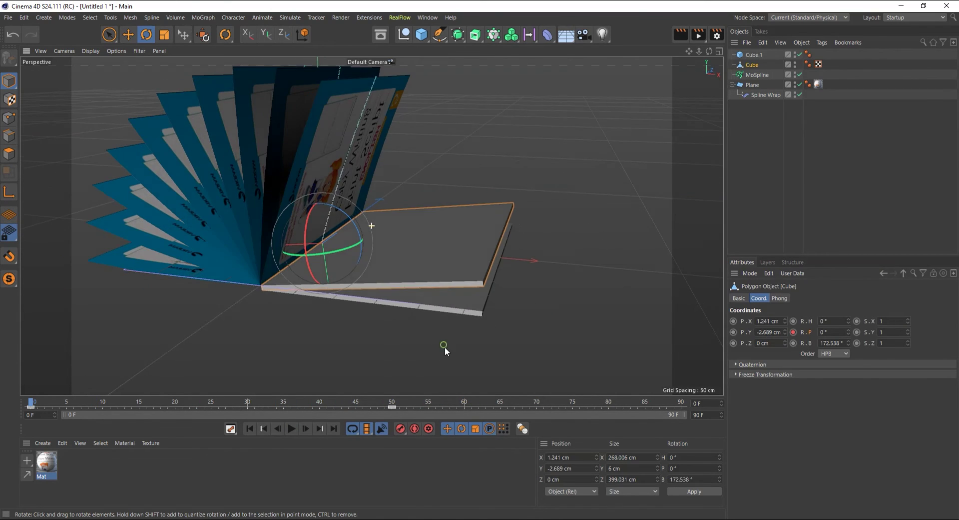
{"action": "middle_click", "coordinate": [551, 316]}
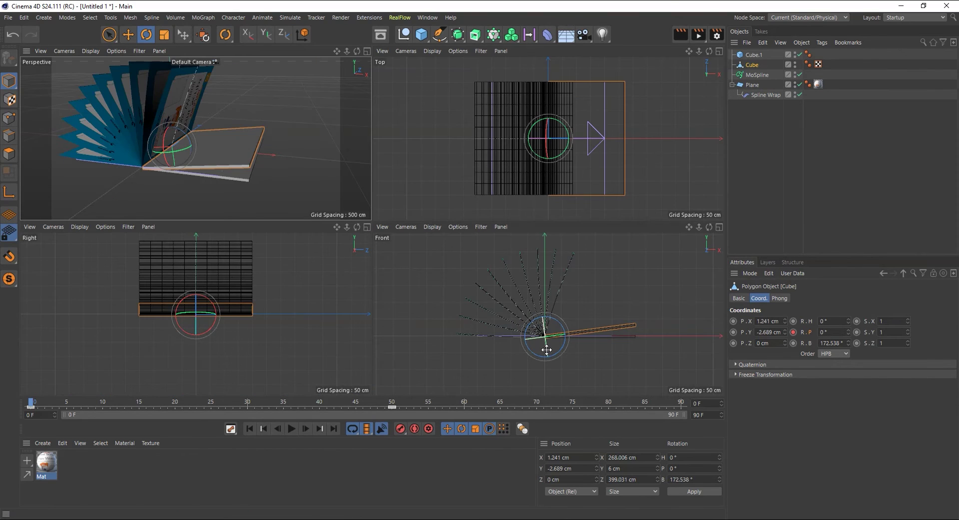
{"action": "middle_click", "coordinate": [592, 359]}
{"action": "left_click_drag", "start_coordinate": [402, 263], "coordinate": [286, 299]}
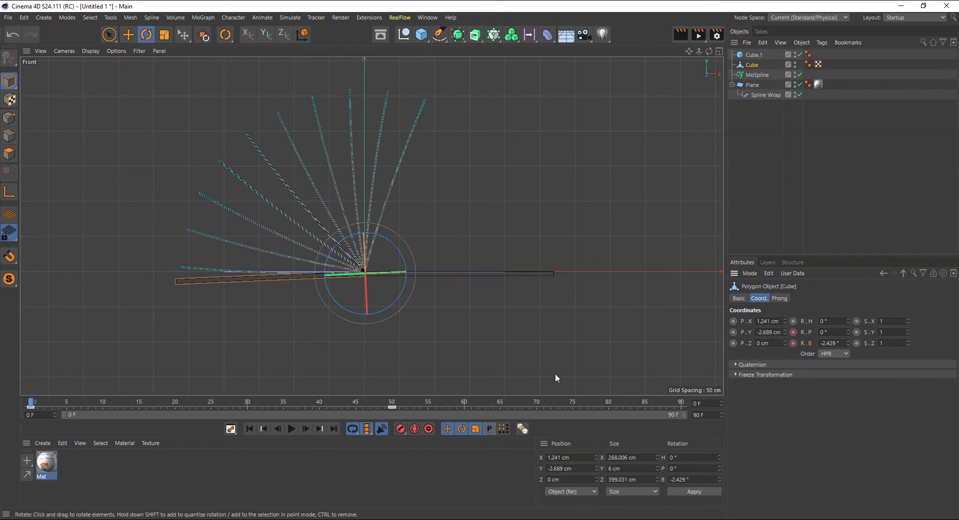
{"action": "left_click", "coordinate": [794, 332]}
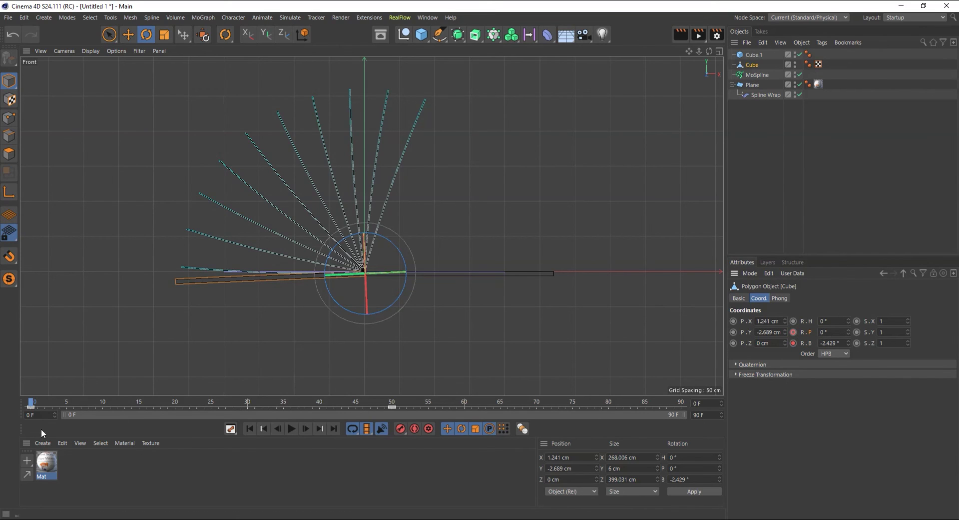
Keyframe the left cover's bank (R.B) at about 62° on frame 25 and about 173° on frame 50
{"action": "left_click_drag", "start_coordinate": [35, 405], "coordinate": [208, 409]}
{"action": "left_click_drag", "start_coordinate": [405, 265], "coordinate": [402, 352]}
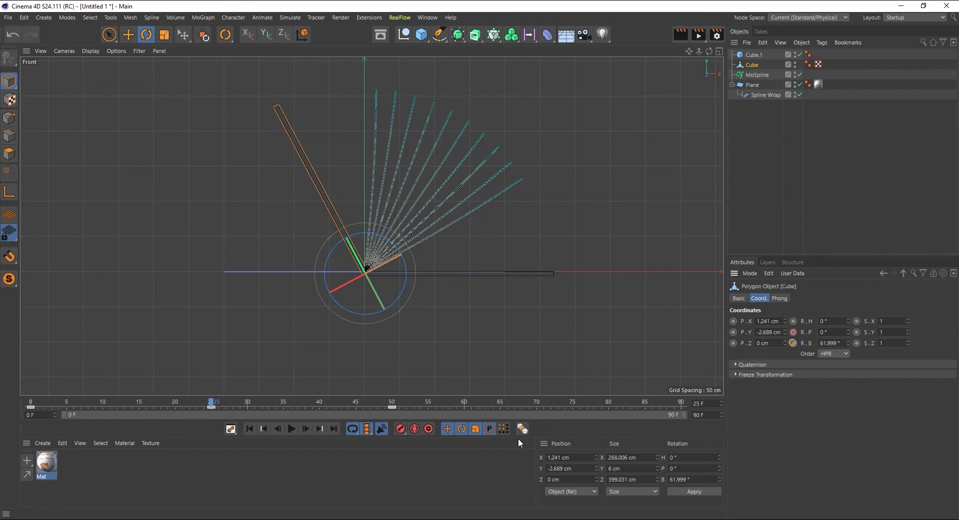
{"action": "left_click_drag", "start_coordinate": [225, 407], "coordinate": [392, 410]}
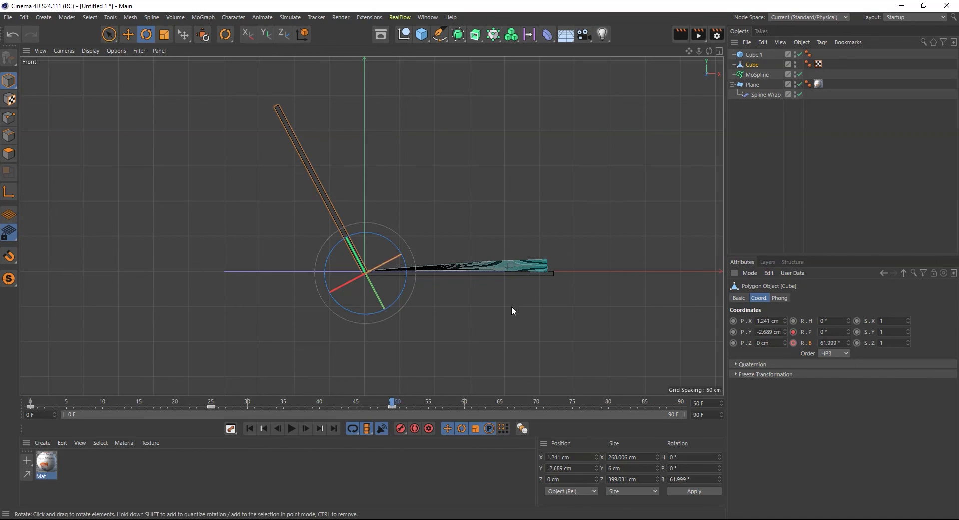
{"action": "left_click_drag", "start_coordinate": [406, 260], "coordinate": [398, 223]}
{"action": "left_click_drag", "start_coordinate": [409, 254], "coordinate": [406, 277]}
{"action": "left_click", "coordinate": [793, 342]}
Play the animation in the perspective view and check from several angles how the cover closes with the pages
{"action": "middle_click", "coordinate": [551, 190]}
{"action": "middle_click", "coordinate": [286, 178]}
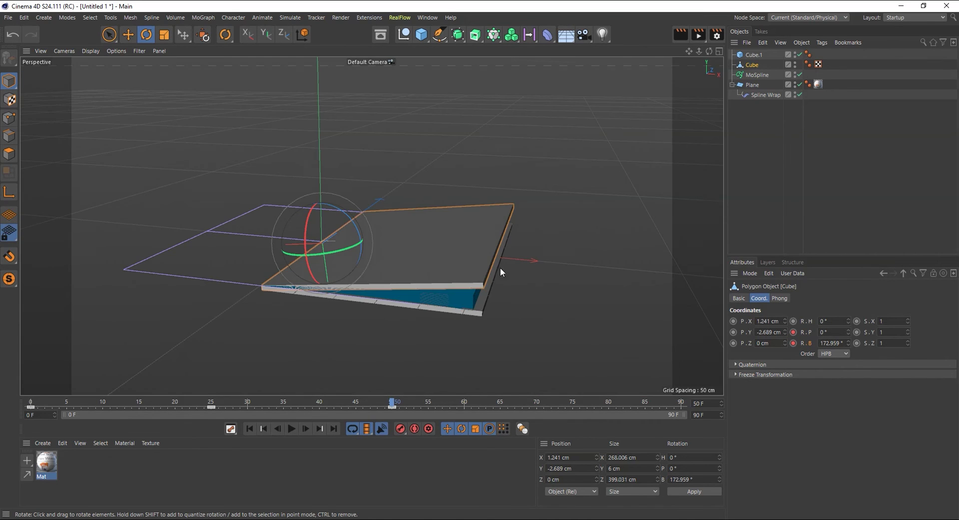
{"action": "left_click", "coordinate": [258, 429]}
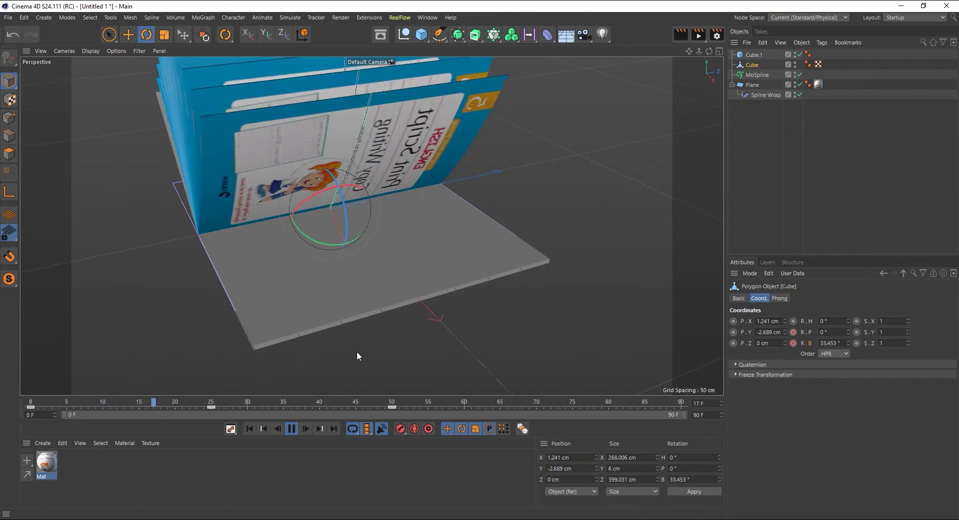
{"action": "left_click_drag", "start_coordinate": [487, 324], "coordinate": [569, 278], "text": "alt"}
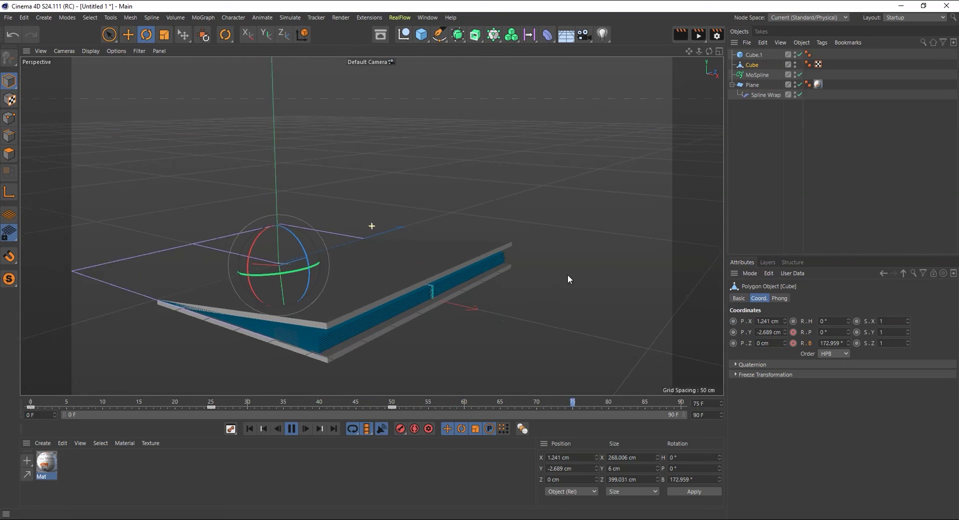
{"action": "scroll", "coordinate": [480, 360], "scroll_direction": "up", "scroll_amount": 5}
{"action": "left_click_drag", "start_coordinate": [479, 358], "coordinate": [529, 319], "text": "alt"}
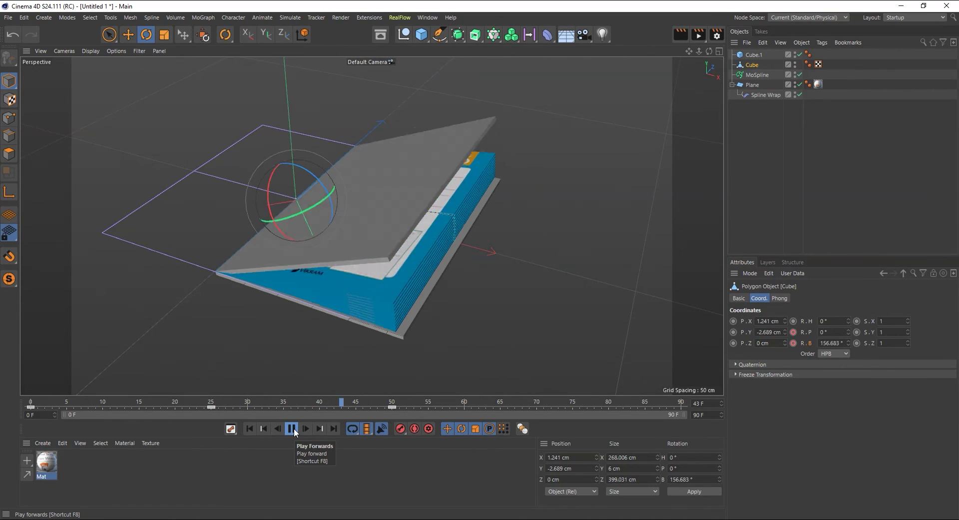
{"action": "left_click", "coordinate": [292, 428]}
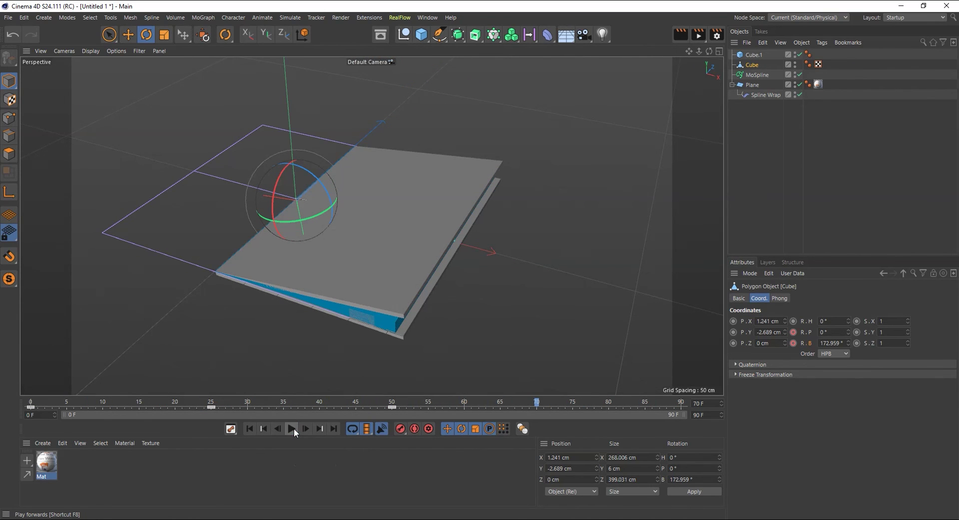
Create a new material with a green color of H 146°, S 50% and V 80%
{"action": "double_click", "coordinate": [90, 478]}
{"action": "double_click", "coordinate": [49, 463]}
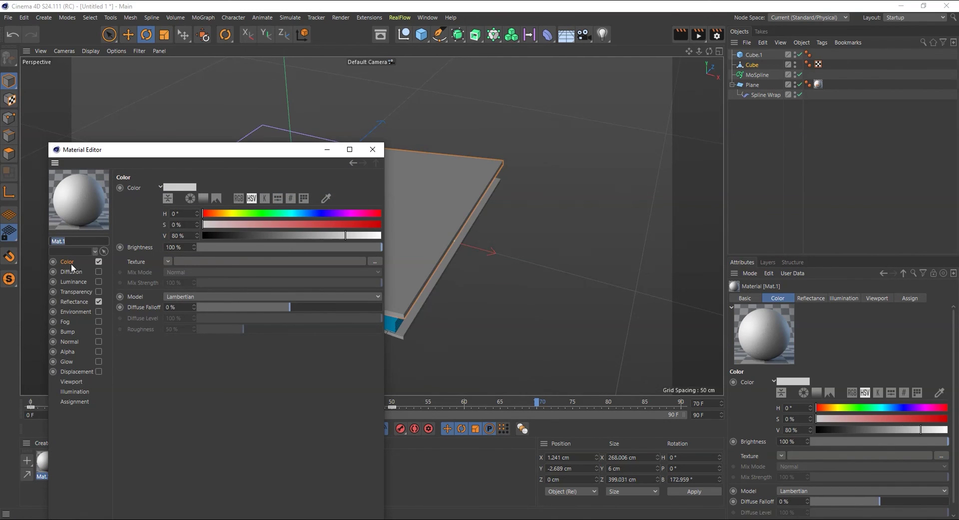
{"action": "mouse_move", "coordinate": [276, 224]}
{"action": "left_mouse_down"}
{"action": "mouse_move", "coordinate": [362, 233]}
{"action": "mouse_move", "coordinate": [325, 220]}
{"action": "mouse_move", "coordinate": [292, 224]}
{"action": "left_mouse_up"}
{"action": "left_click", "coordinate": [272, 214]}
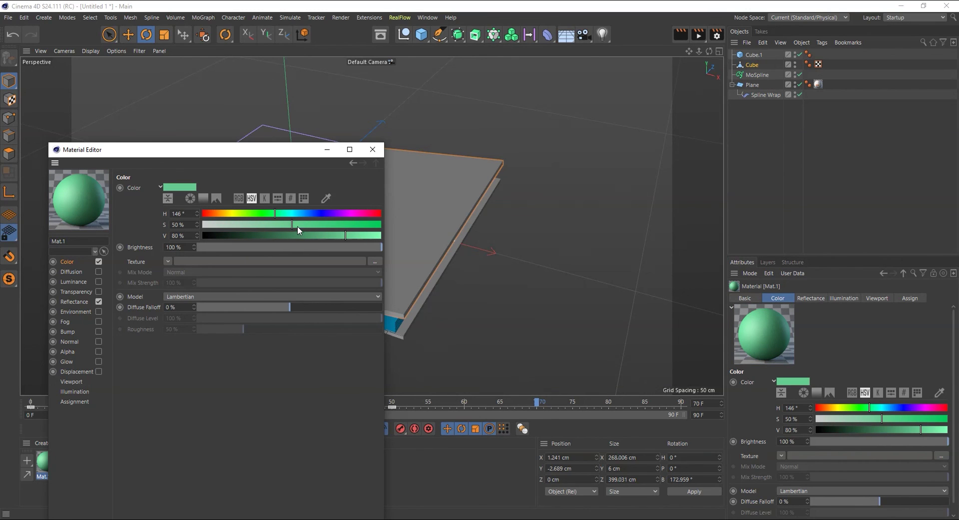
{"action": "left_click", "coordinate": [373, 149]}
Apply the green material to both book covers
{"action": "left_click_drag", "start_coordinate": [385, 262], "coordinate": [386, 263]}
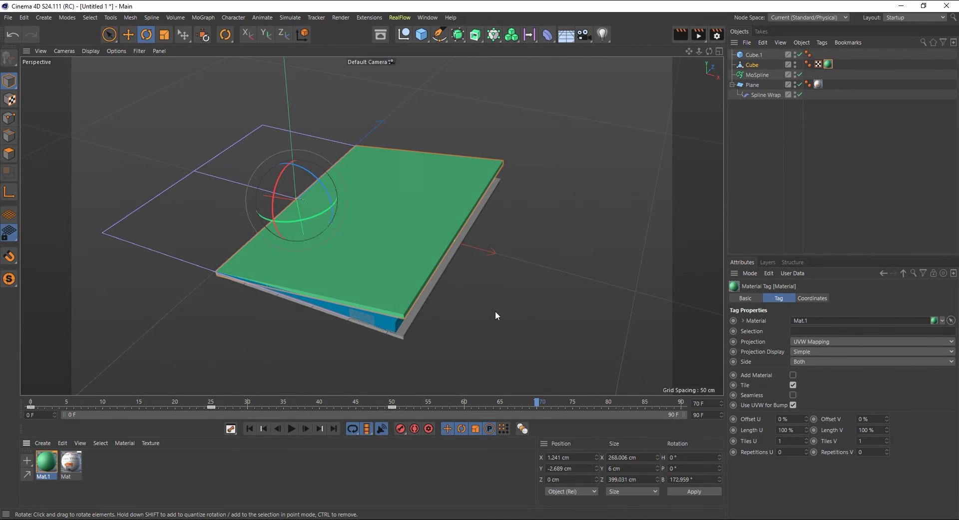
{"action": "left_click_drag", "start_coordinate": [503, 340], "coordinate": [429, 300], "text": "alt"}
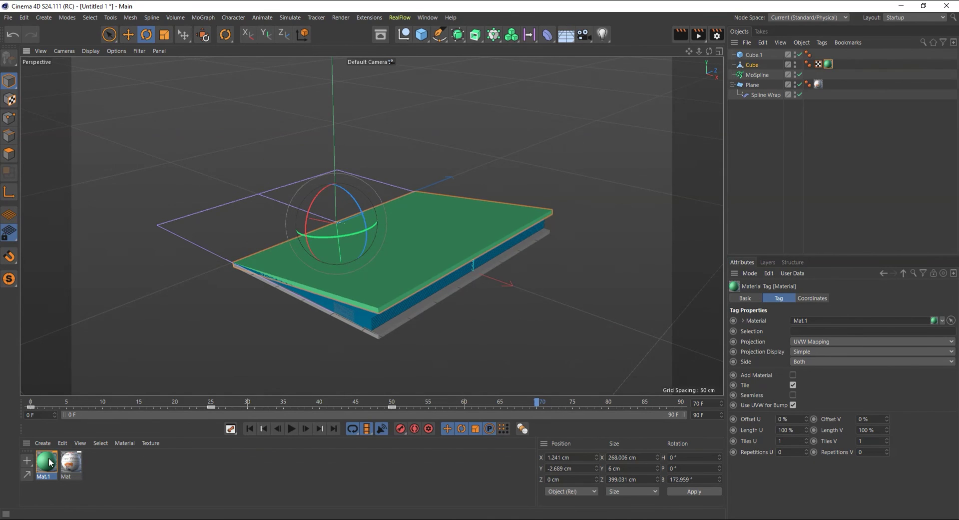
{"action": "mouse_move", "coordinate": [357, 355]}
{"action": "left_mouse_down", "text": "alt"}
{"action": "mouse_move", "coordinate": [515, 375]}
{"action": "mouse_move", "coordinate": [406, 327]}
{"action": "mouse_move", "coordinate": [478, 298]}
{"action": "mouse_move", "coordinate": [451, 331]}
{"action": "mouse_move", "coordinate": [458, 341]}
{"action": "mouse_move", "coordinate": [494, 340]}
{"action": "left_mouse_up", "text": "alt"}
Play the animation from frame 0 to review the closing book with its green covers
{"action": "left_click", "coordinate": [253, 427]}
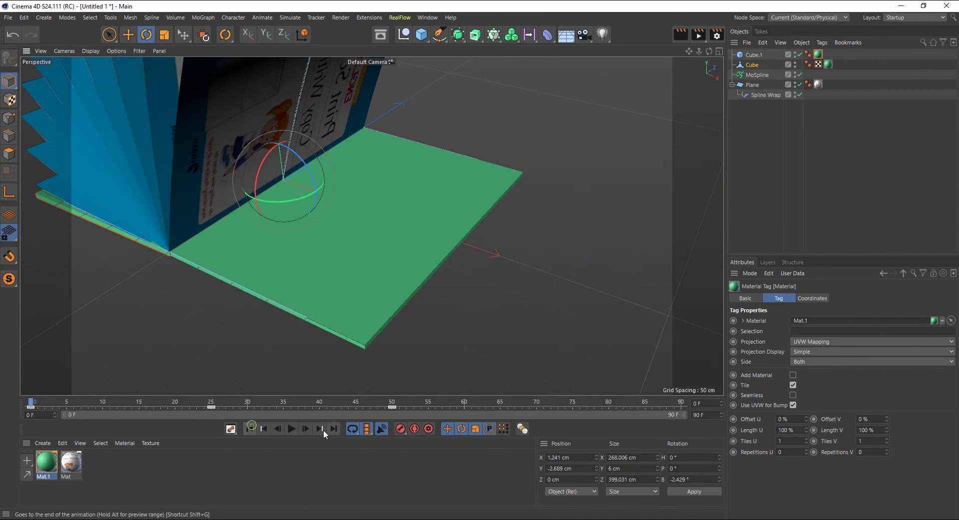
{"action": "left_click", "coordinate": [291, 428]}
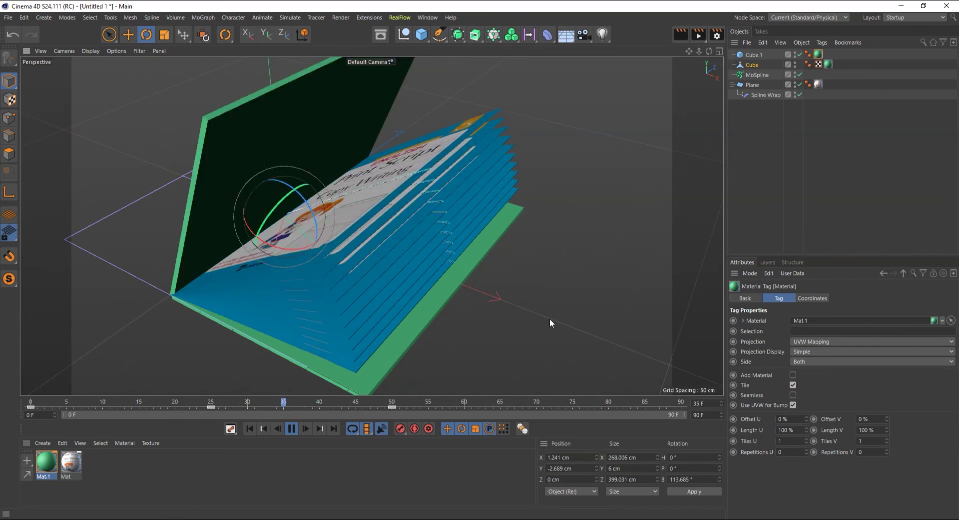